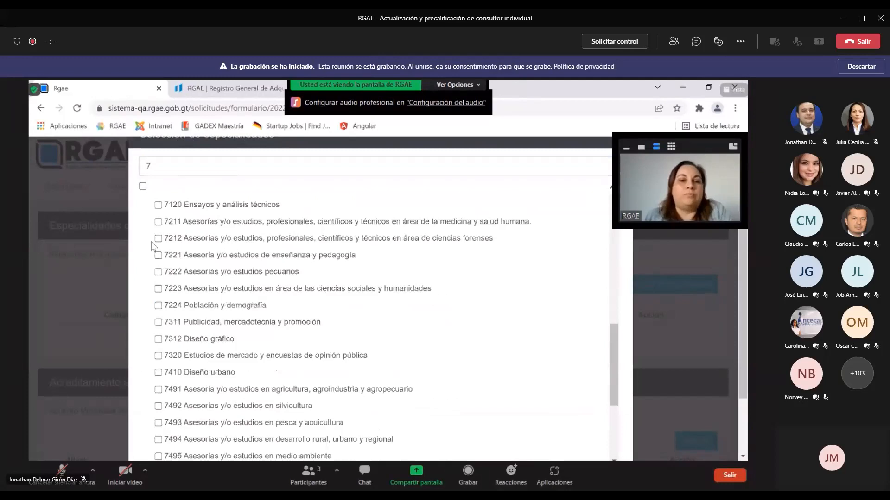
# Tick specialties 7211 (human health), 7491 (agroindustry), 7495 (environment) and 7024 (social communication)
pyautogui.click(158, 222)
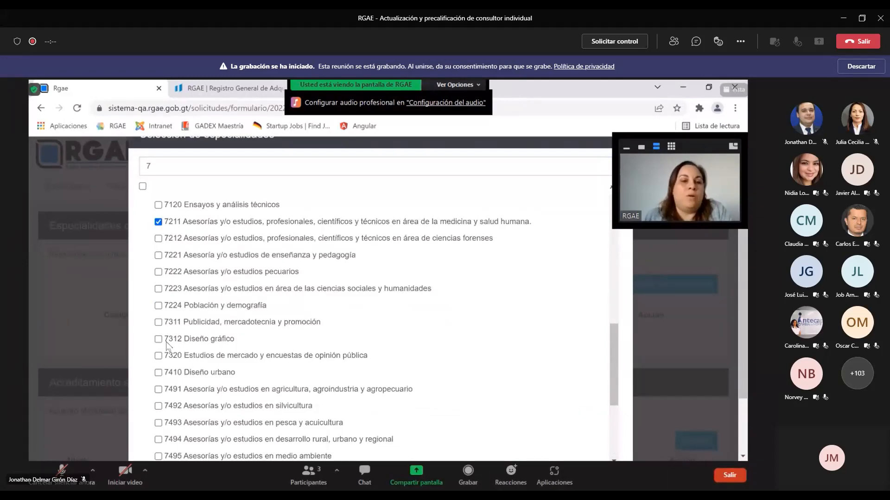
pyautogui.scroll(-1, 167, 345)
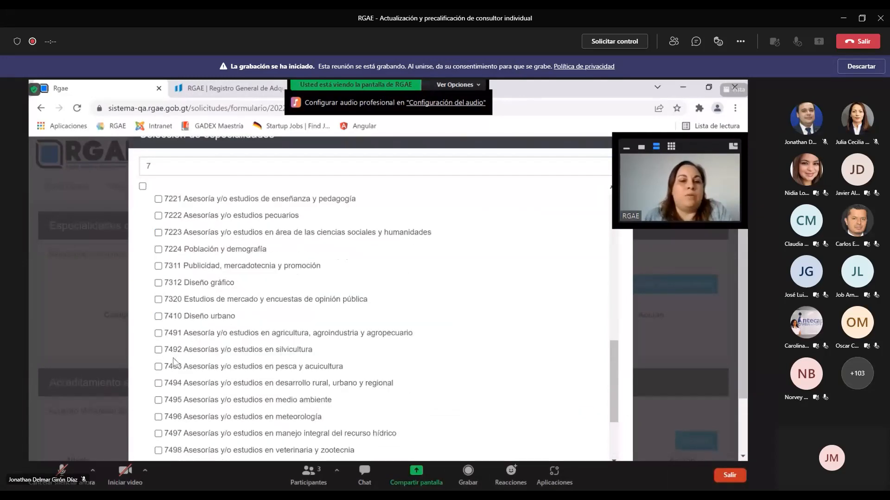
pyautogui.click(159, 334)
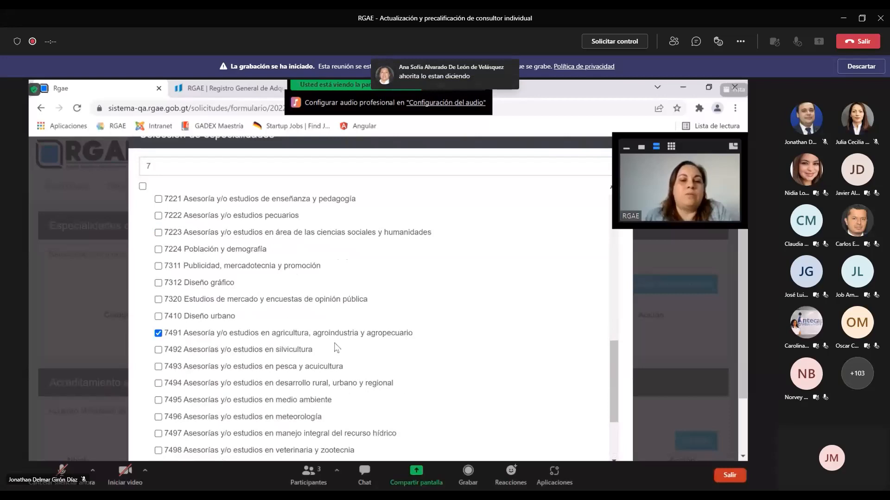
pyautogui.scroll(-1, 341, 348)
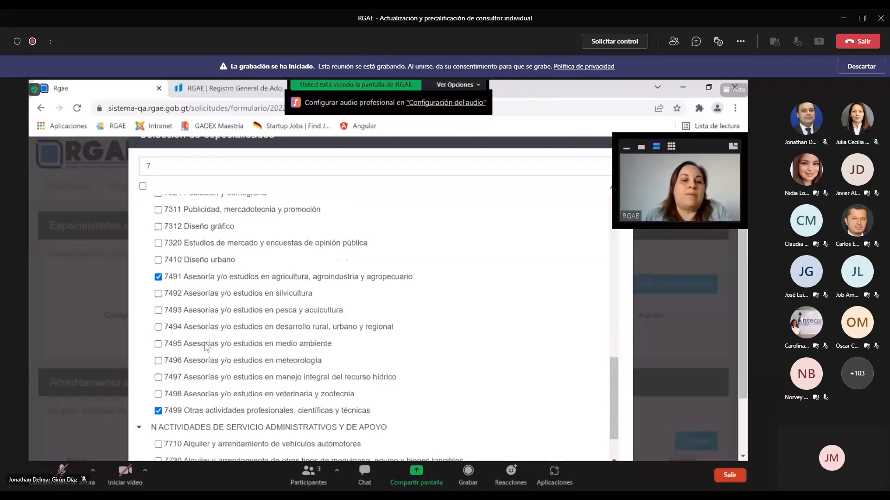
pyautogui.click(158, 343)
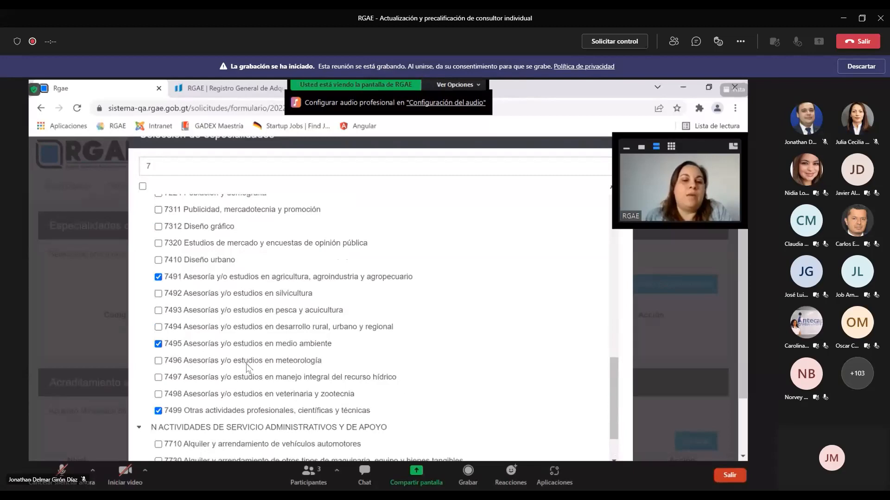
pyautogui.scroll(-1, 247, 367)
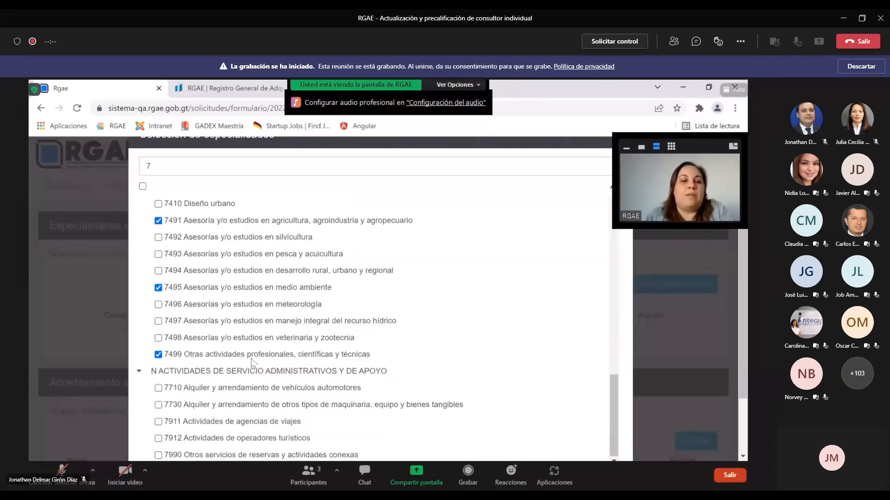
pyautogui.scroll(4, 252, 362)
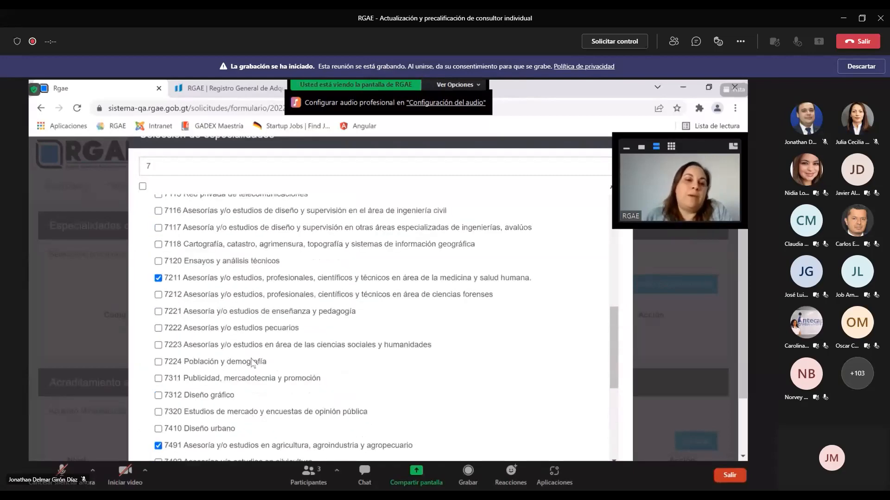
pyautogui.scroll(2, 251, 362)
pyautogui.scroll(2, 252, 362)
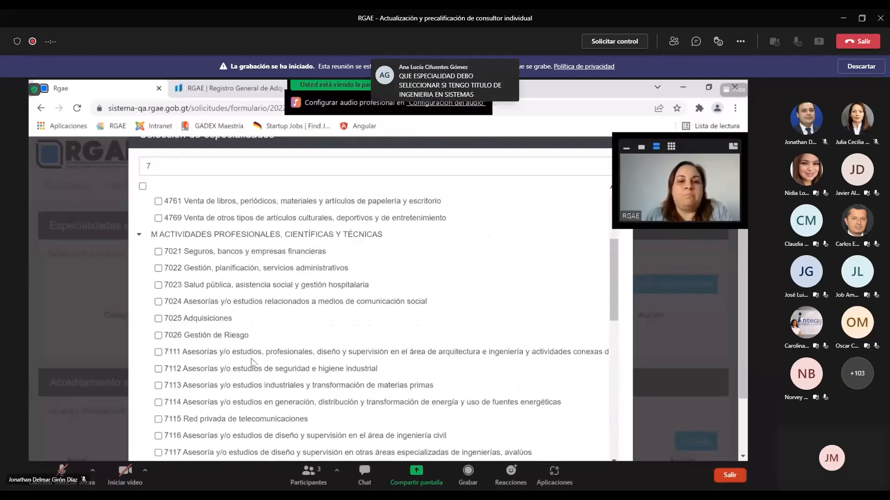
pyautogui.click(158, 301)
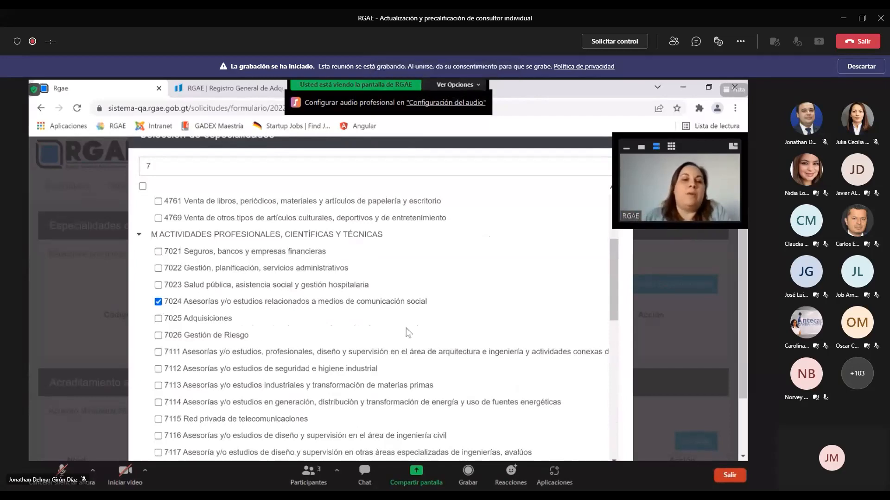
pyautogui.scroll(-12, 365, 319)
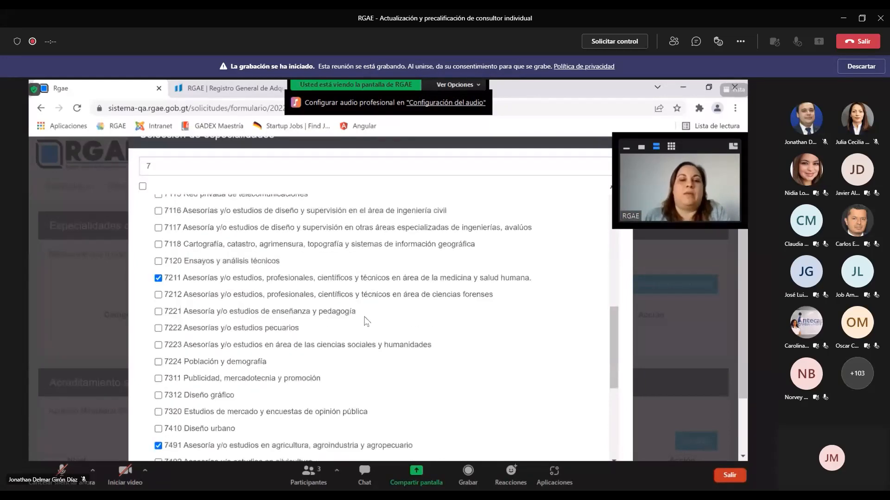
pyautogui.scroll(10, 387, 318)
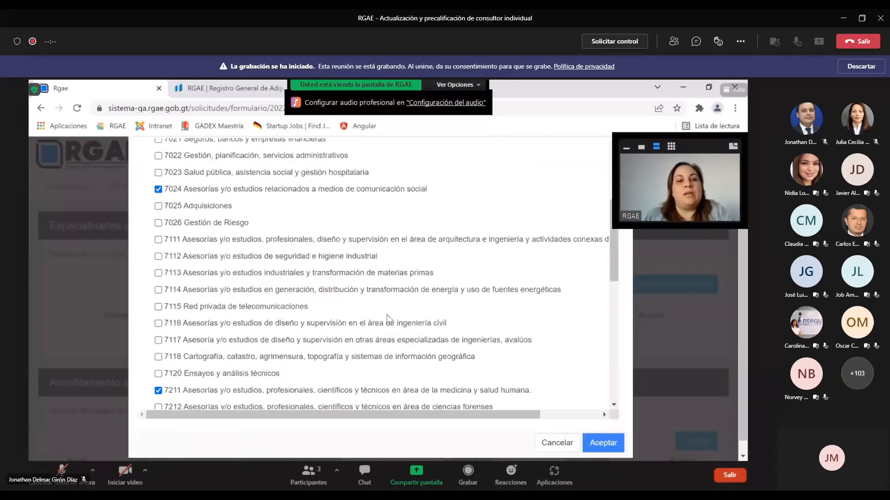
pyautogui.scroll(4, 387, 318)
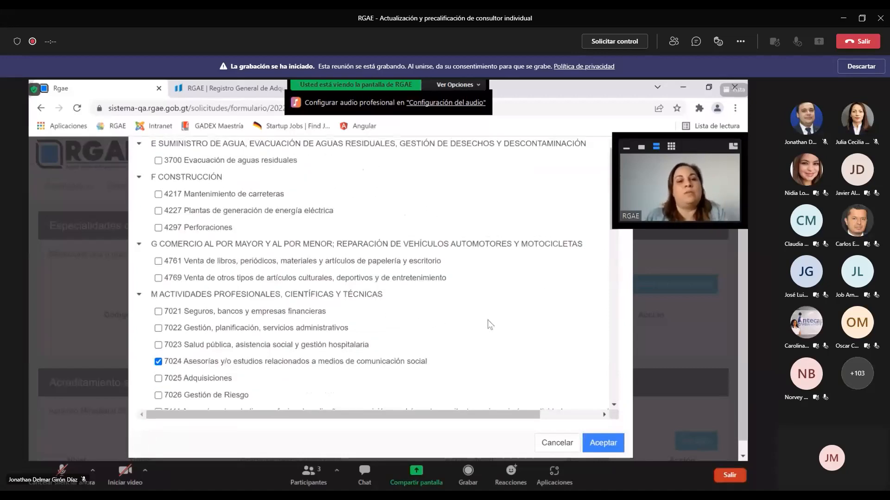
# Confirm the selected specialties and scroll down to the Acreditamiento académico section
pyautogui.click(615, 450)
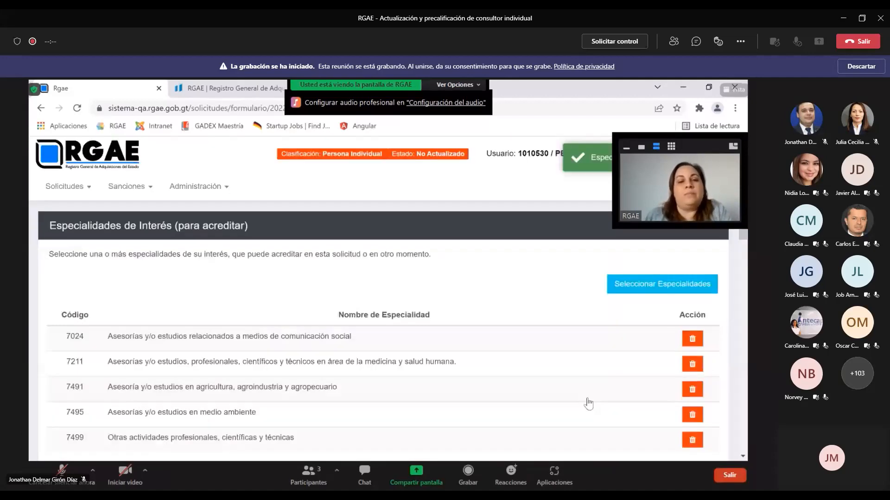
pyautogui.scroll(-3, 419, 351)
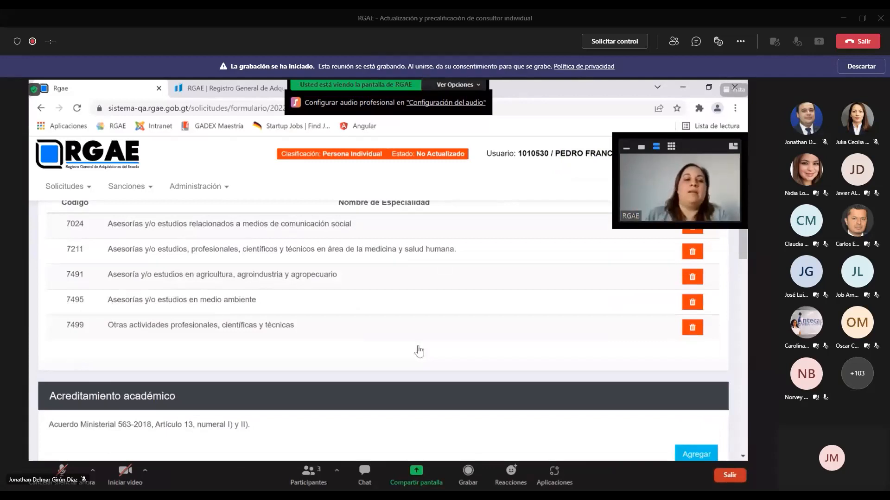
pyautogui.scroll(-1, 408, 366)
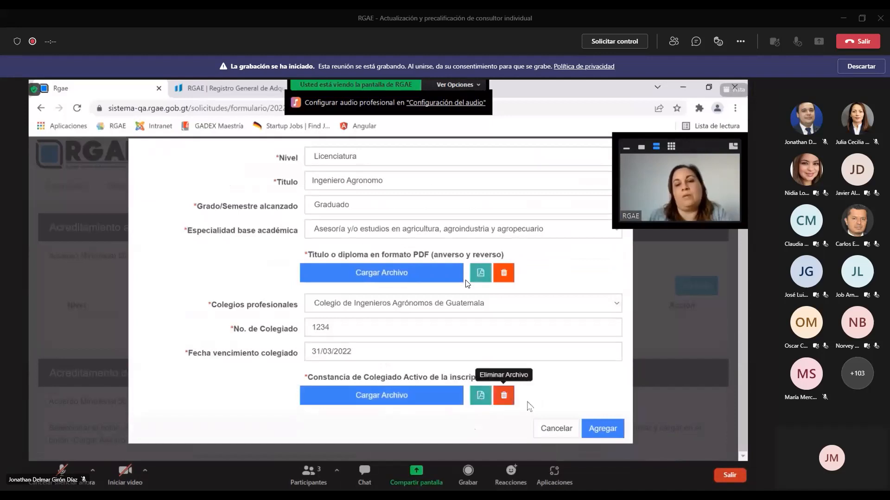
# Save the Ingeniero Agronomo accreditation, then open and cancel a blank Agregar form
pyautogui.click(595, 431)
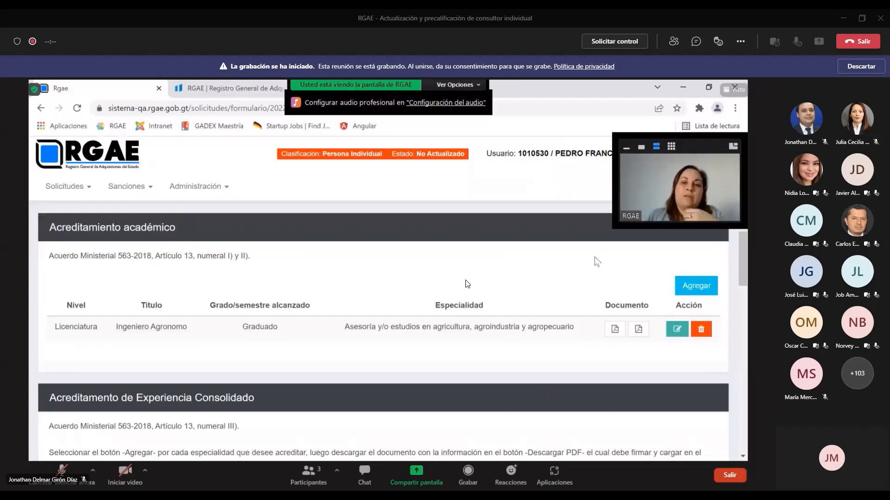
pyautogui.click(685, 286)
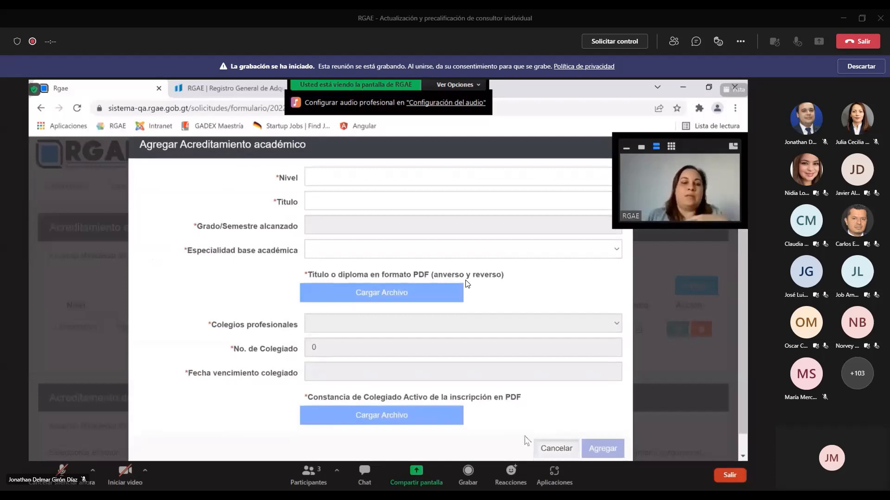
pyautogui.click(543, 447)
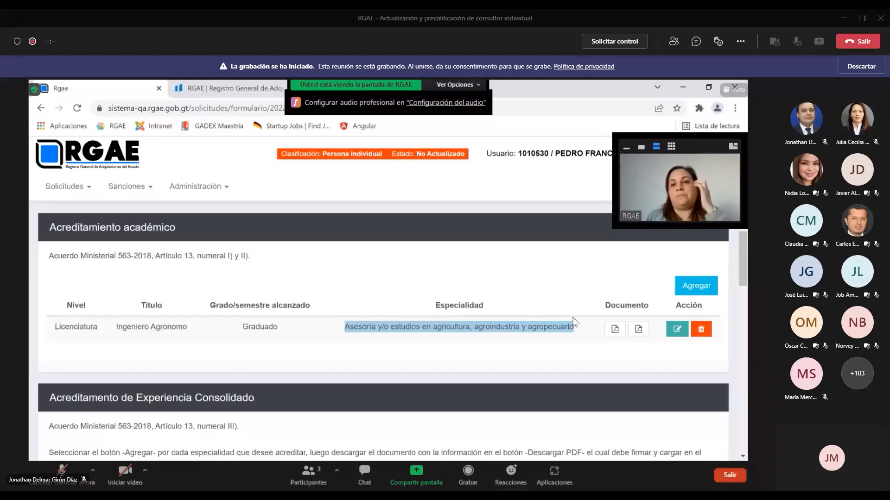
pyautogui.click(679, 332)
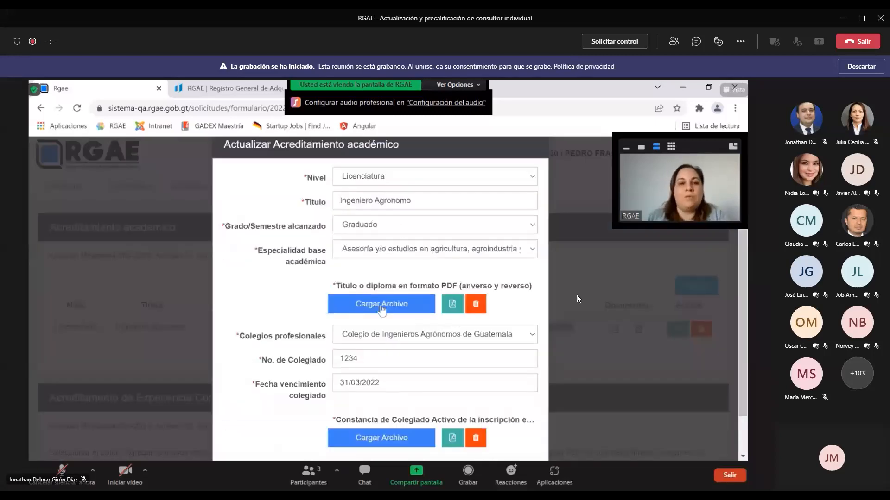
pyautogui.scroll(-2, 486, 427)
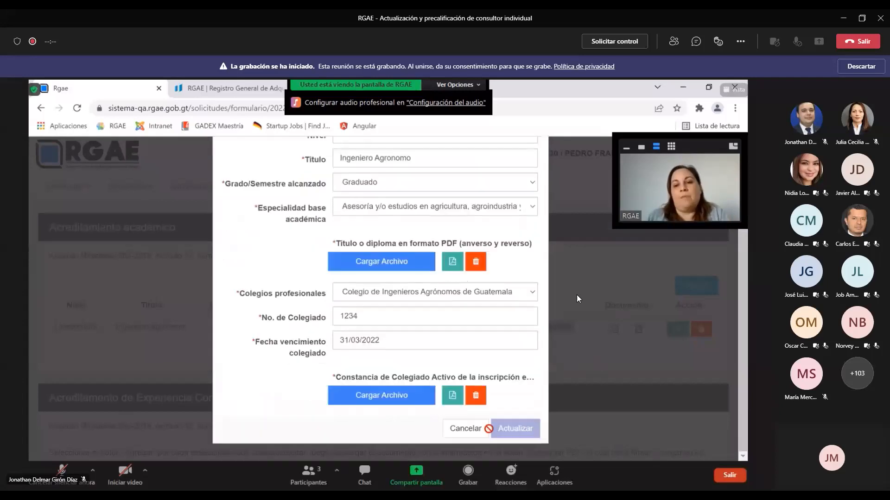
pyautogui.click(460, 433)
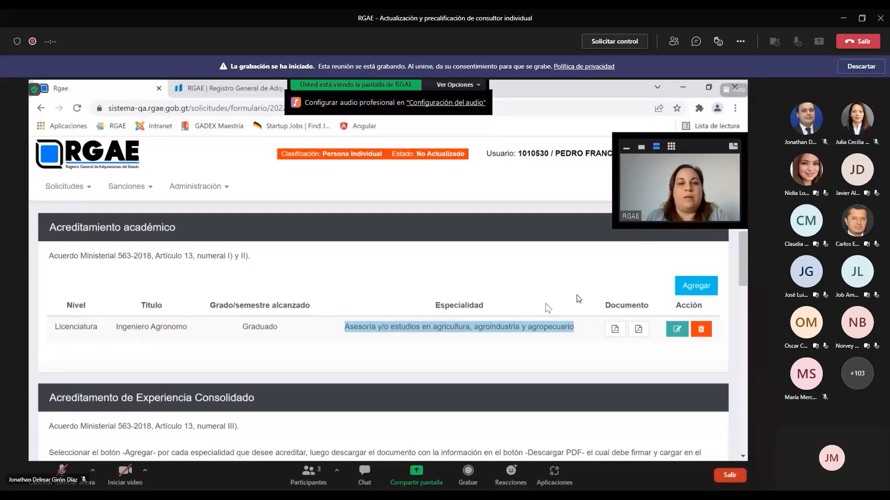
# Scroll down to the Acreditamiento de Experiencia Consolidado section
pyautogui.scroll(-2, 578, 299)
pyautogui.scroll(-1, 547, 308)
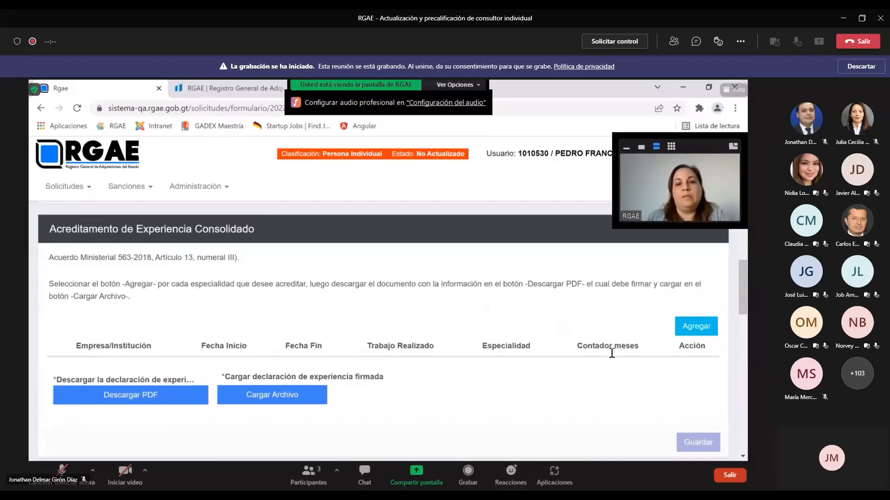
# Start a new experience entry with INTECAP as the company or institution
pyautogui.click(692, 330)
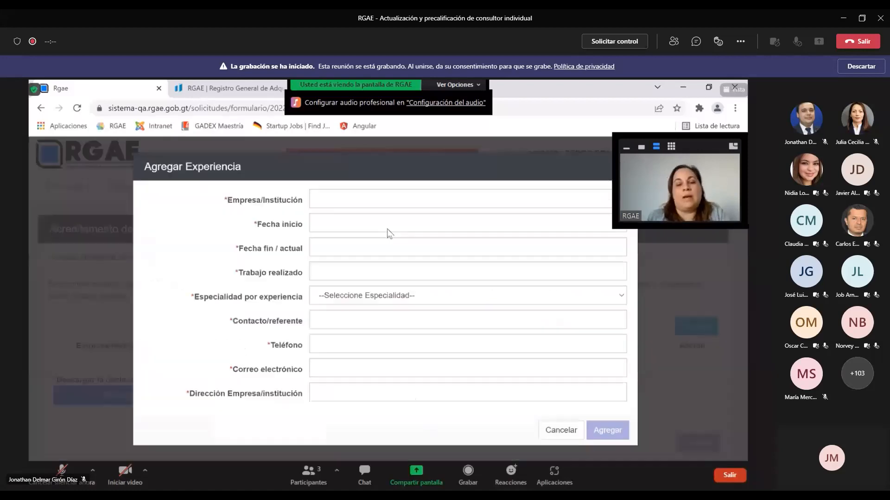
pyautogui.click(332, 191)
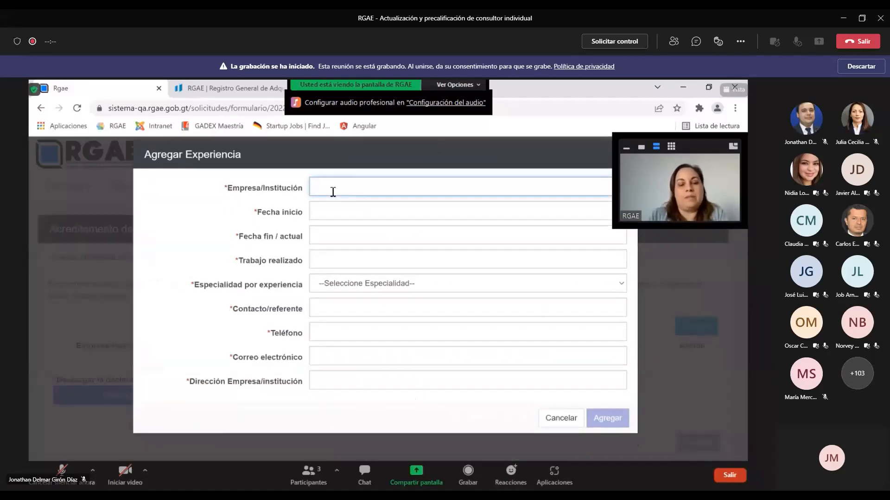
pyautogui.write('INTECAP')
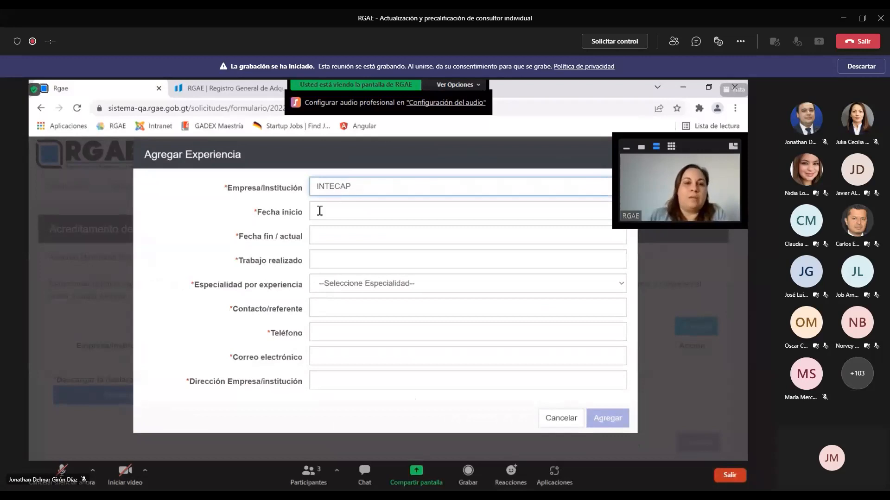
# Set the experience start date to 01/01/2020 and end date to 22/02/2022
pyautogui.click(319, 211)
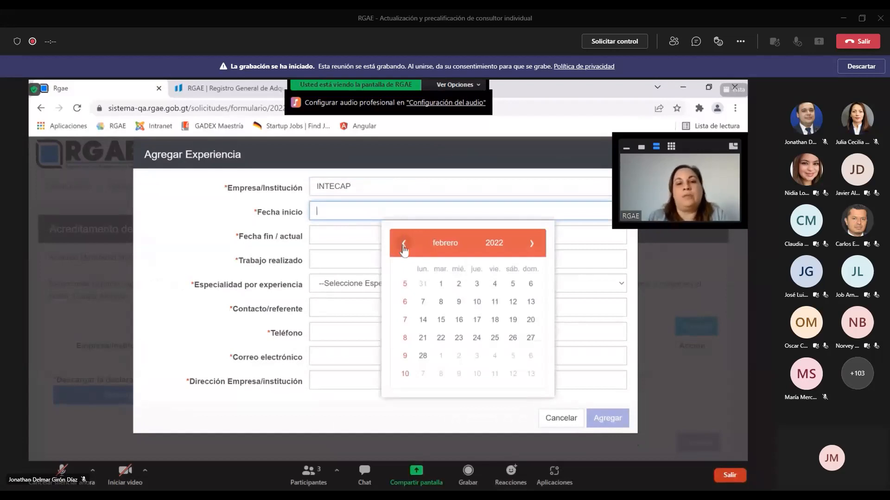
pyautogui.click(403, 245)
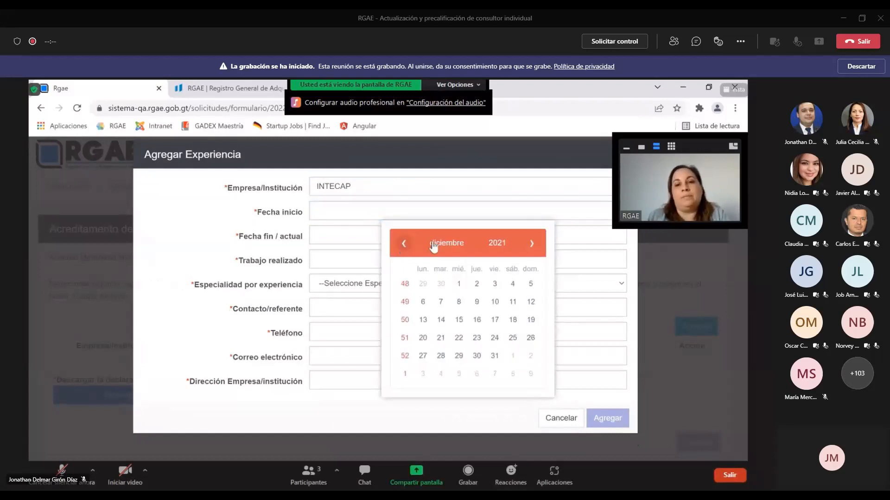
pyautogui.click(495, 243)
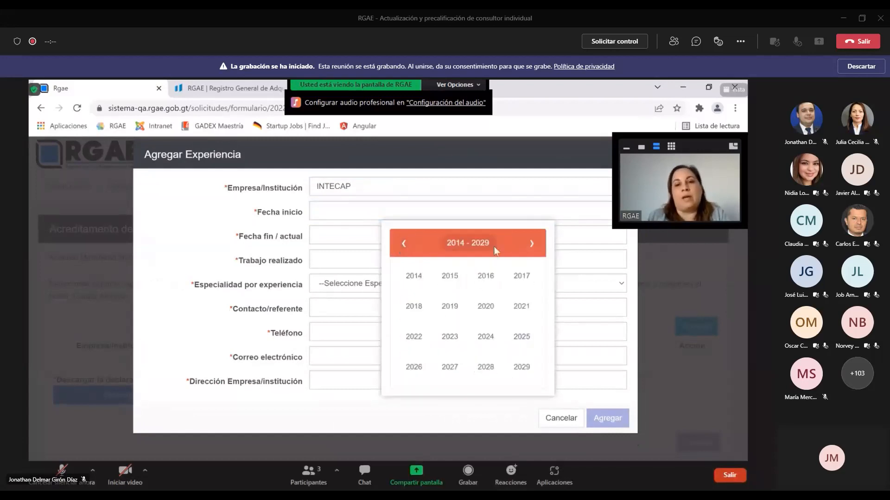
pyautogui.click(485, 308)
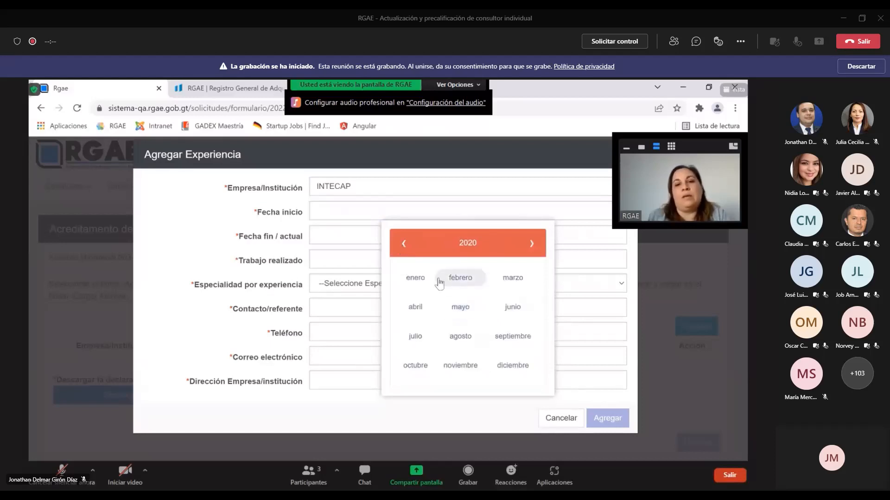
pyautogui.click(423, 281)
pyautogui.click(460, 288)
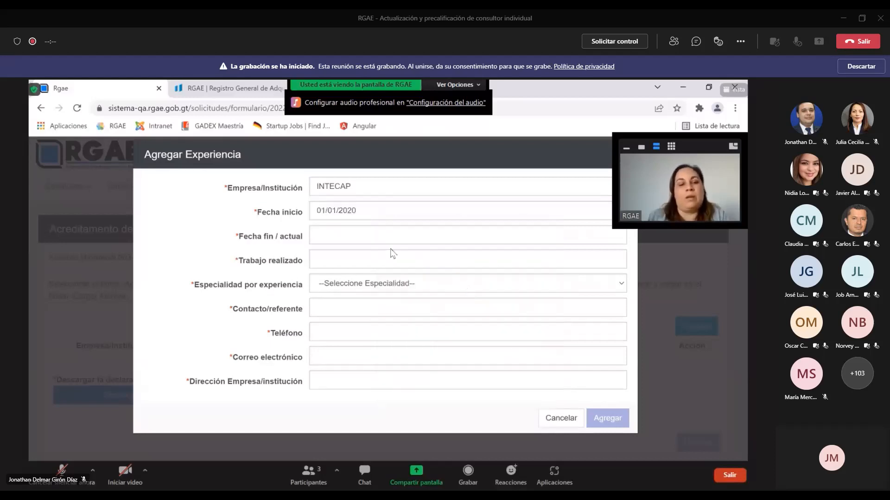
pyautogui.click(340, 241)
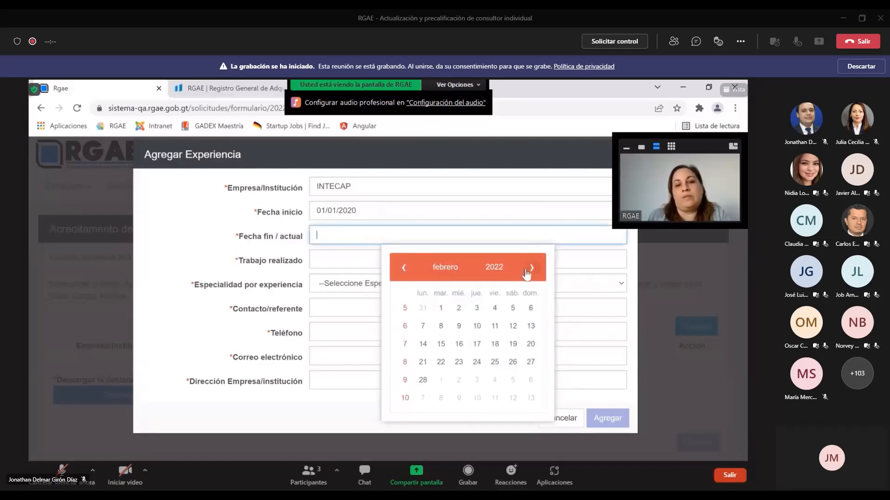
pyautogui.click(439, 361)
pyautogui.click(339, 259)
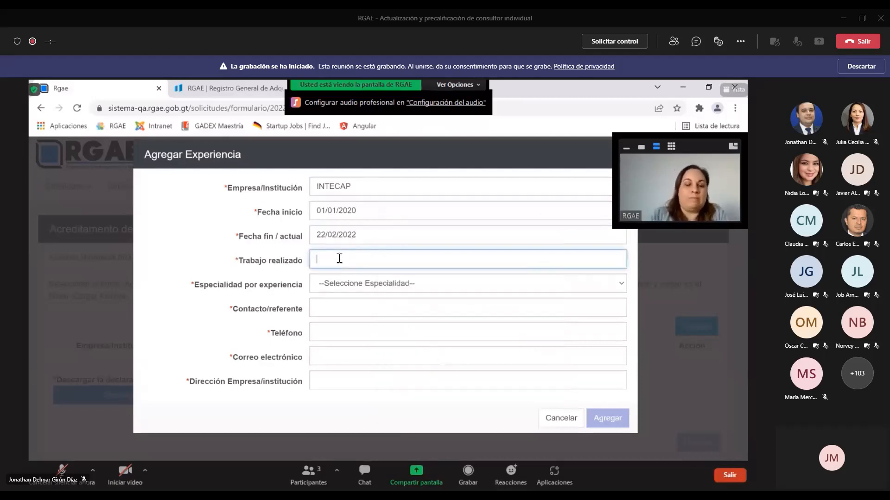
# Enter 'Asesoria' as work performed and choose specialty 'Asesorías y/o estudios en medio ambiente'
pyautogui.write('AS')
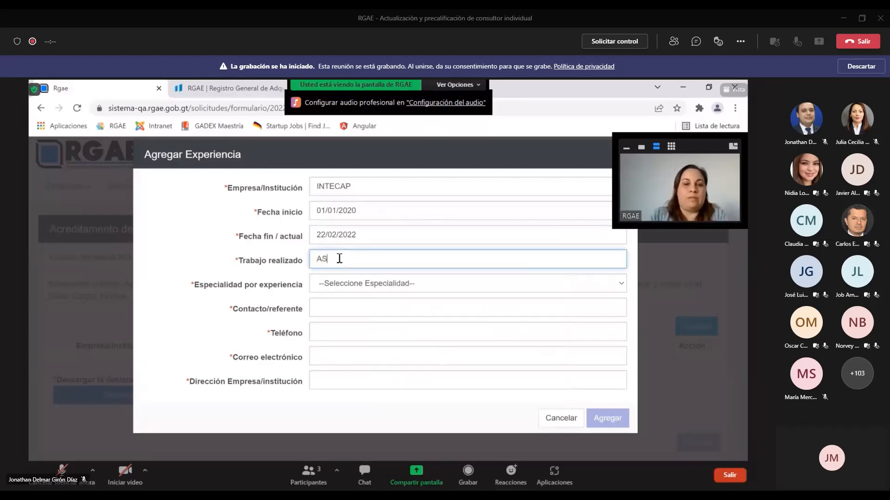
pyautogui.write('e')
pyautogui.press('BackSpace')
pyautogui.press('BackSpace')
pyautogui.write('sesoria')
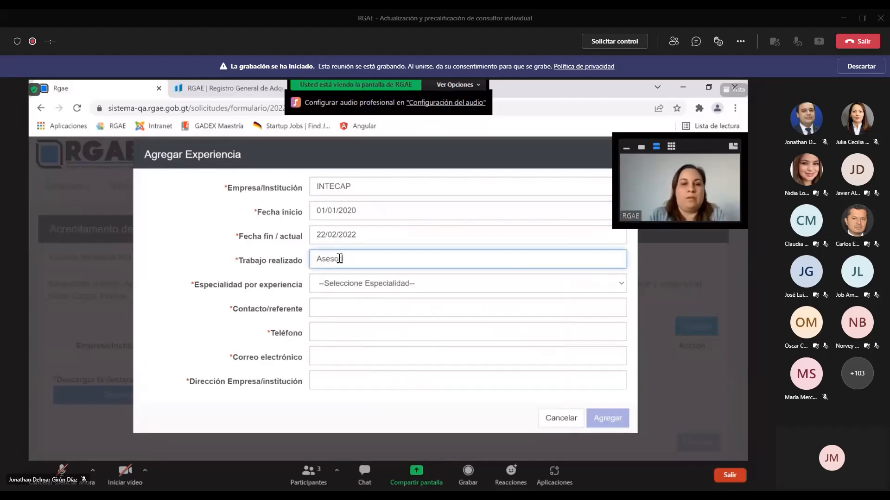
pyautogui.click(401, 285)
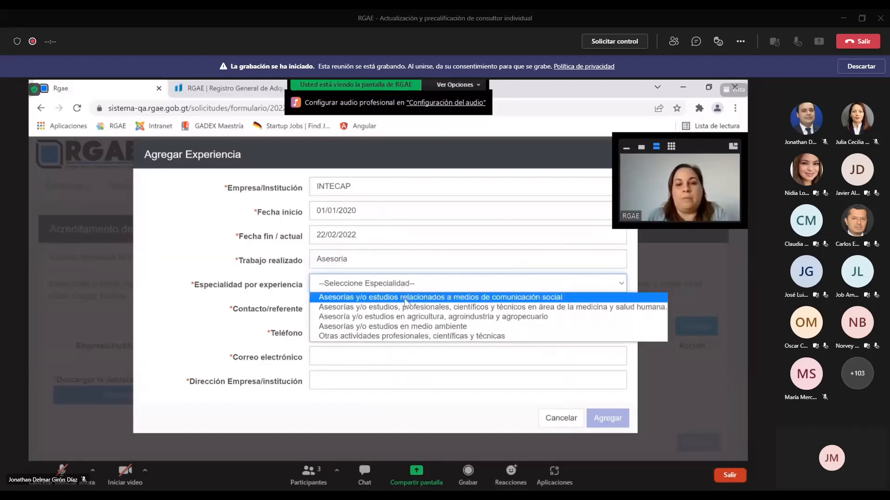
pyautogui.click(405, 326)
pyautogui.click(338, 308)
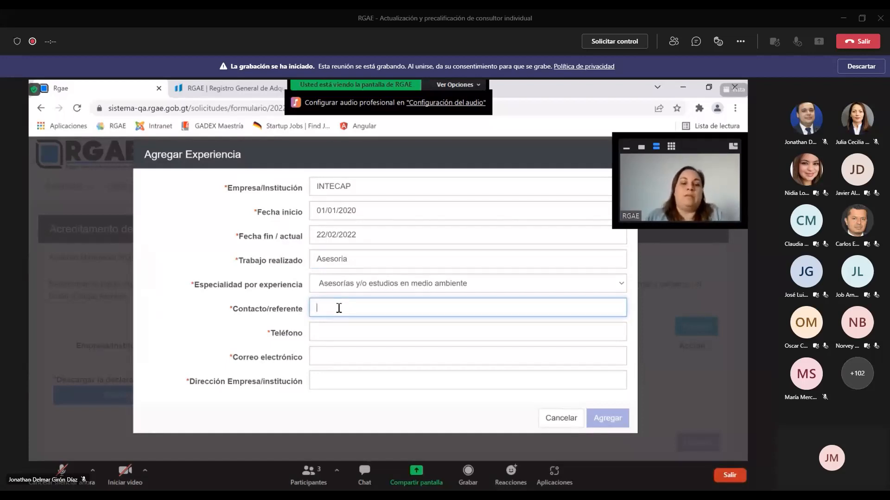
# Enter the referee's name and phone number in the experience form
pyautogui.write('Lcie')
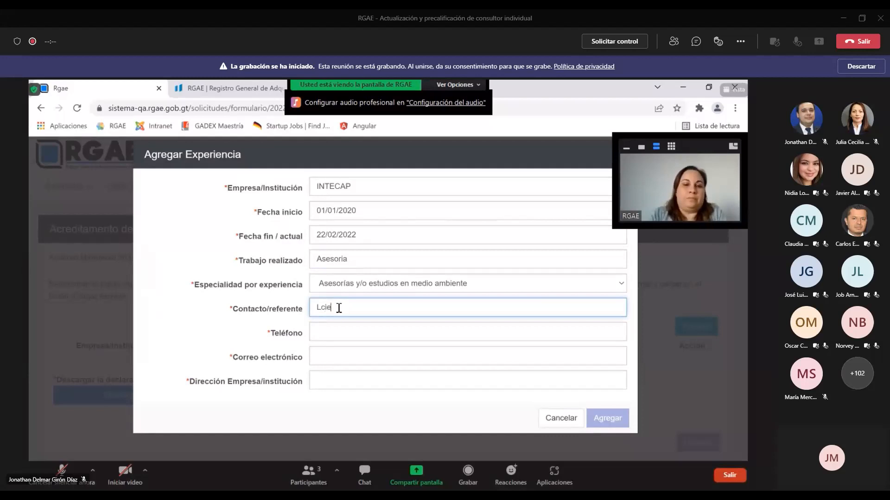
pyautogui.press('BackSpace')
pyautogui.press('BackSpace')
pyautogui.press('BackSpace')
pyautogui.write('id')
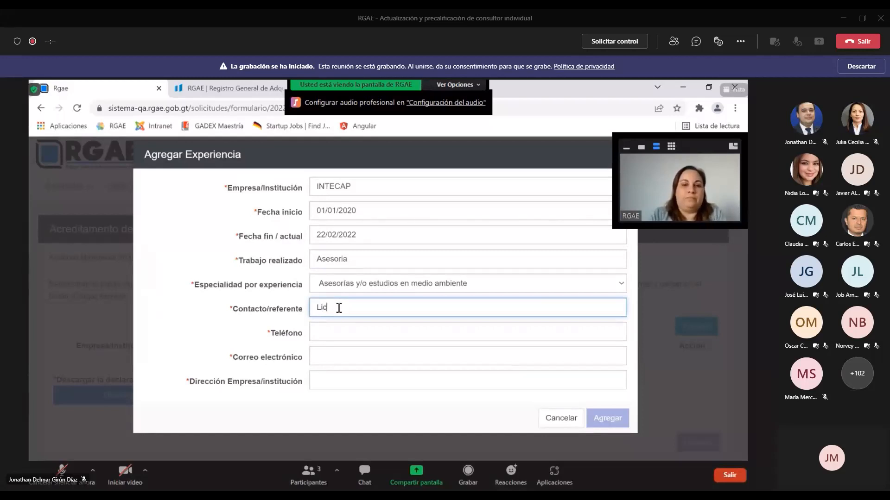
pyautogui.write('enciado ')
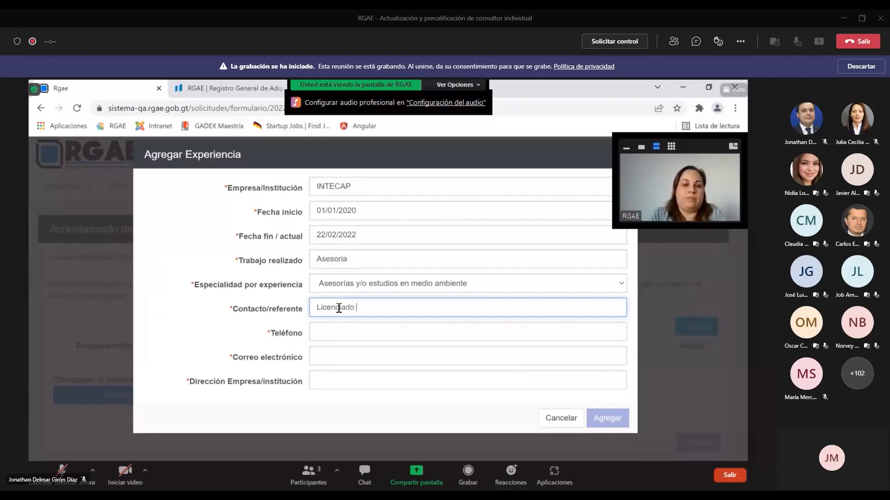
pyautogui.write('Juan')
pyautogui.click(343, 326)
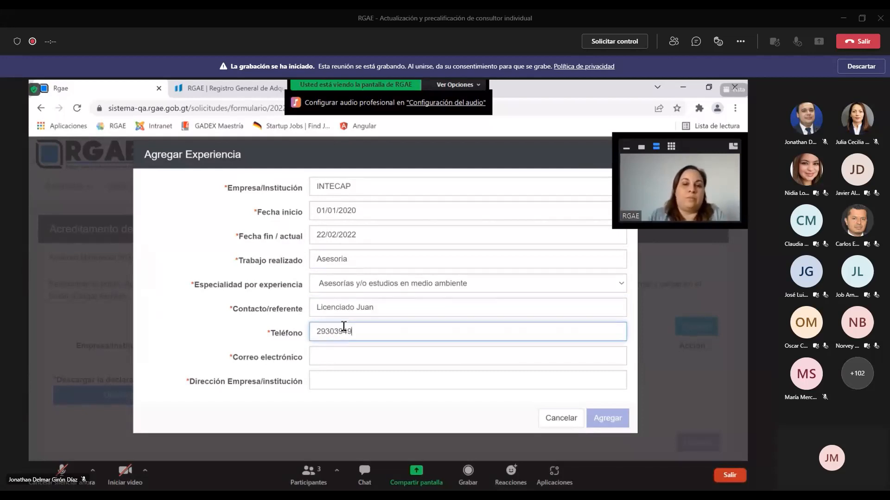
# Fill in the referee's e-mail address and the company's address
pyautogui.click(335, 350)
pyautogui.write('luisa')
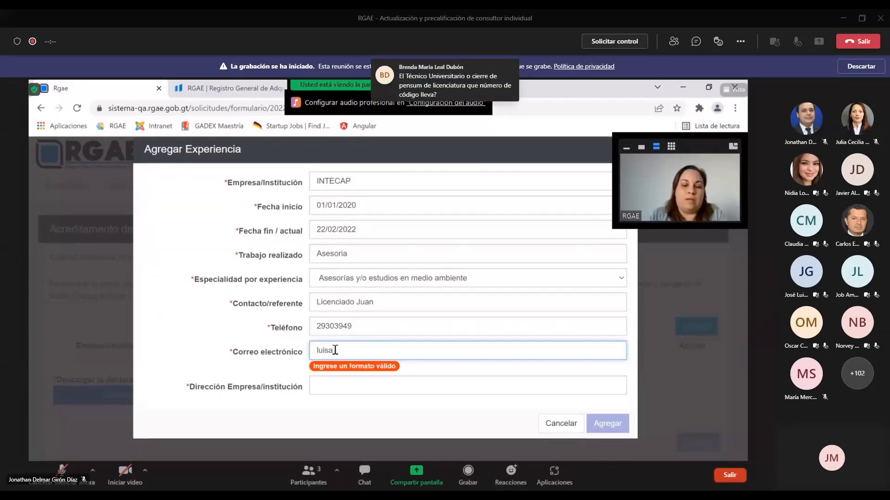
pyautogui.press('BackSpace')
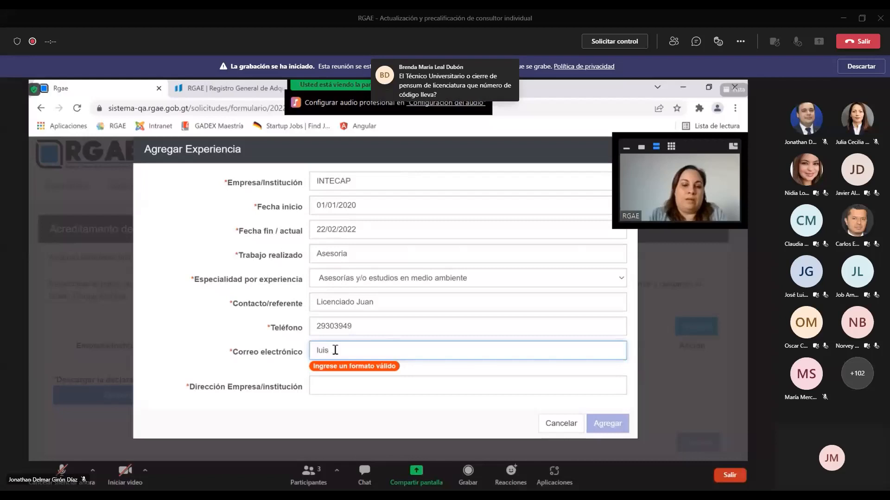
pyautogui.press('BackSpace')
pyautogui.press('BackSpace')
pyautogui.press('BackSpace')
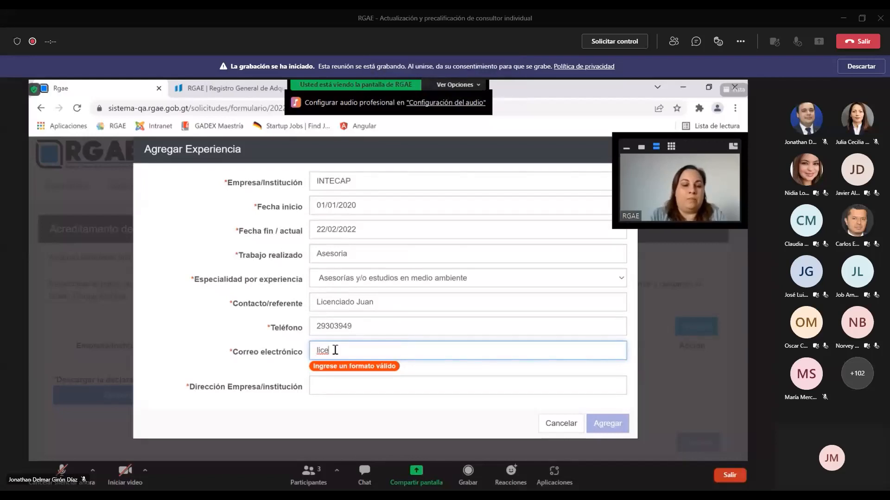
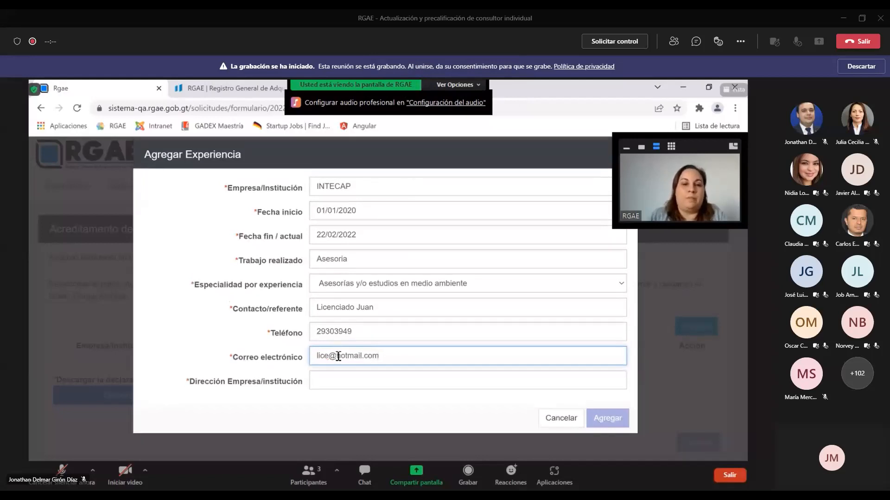
pyautogui.click(348, 382)
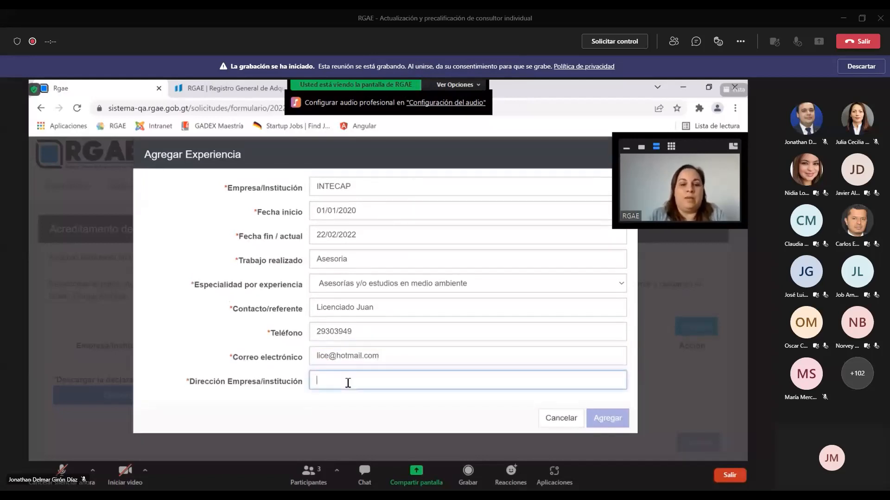
pyautogui.write('Zoan4')
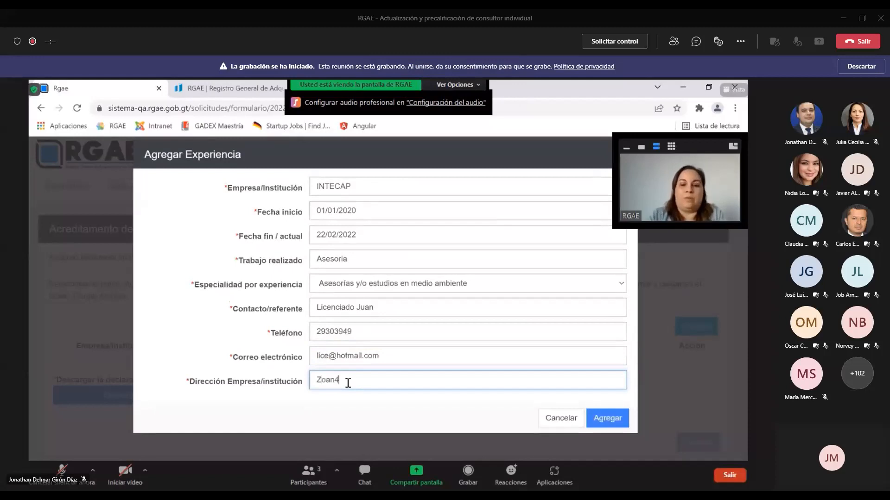
pyautogui.write(' a')
pyautogui.press('BackSpace')
pyautogui.press('BackSpace')
pyautogui.press('BackSpace')
pyautogui.press('BackSpace')
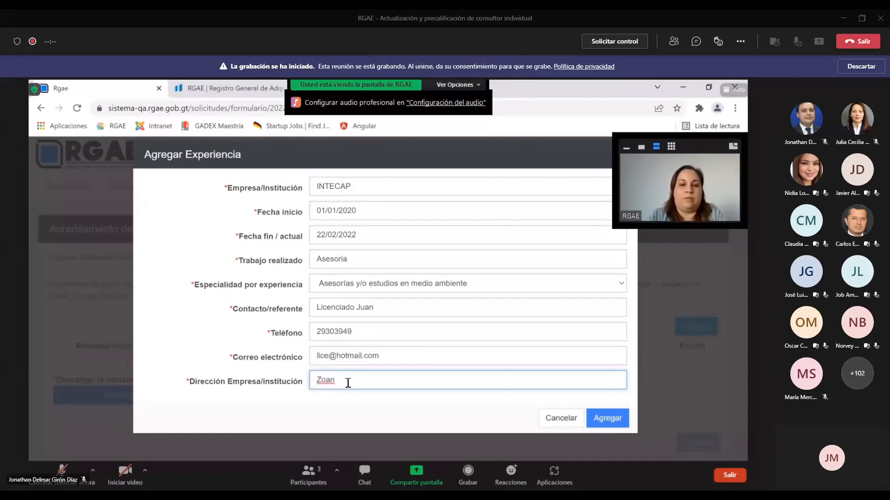
pyautogui.write('na5')
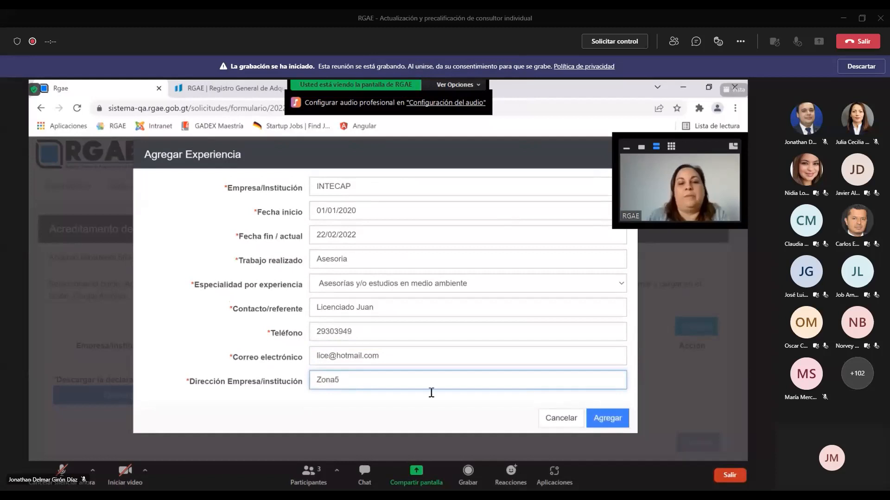
# Save the INTECAP Asesoria experience (26 months) and open a new blank experience form
pyautogui.click(608, 418)
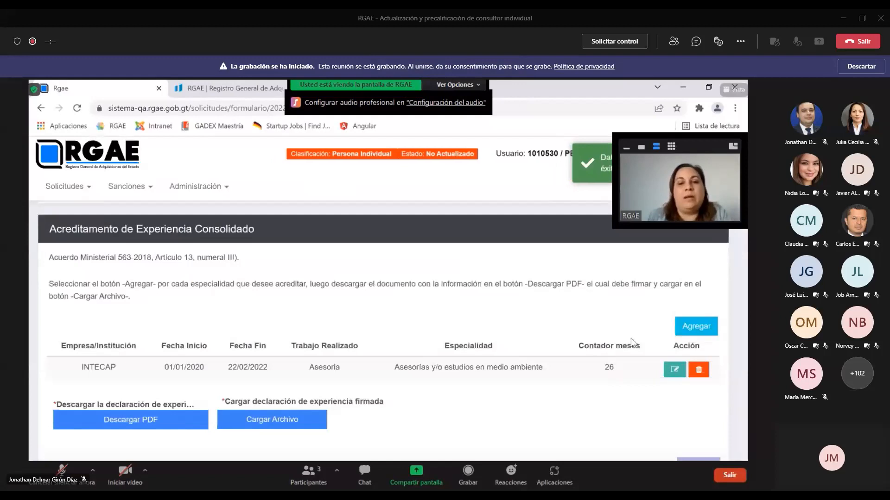
pyautogui.click(696, 327)
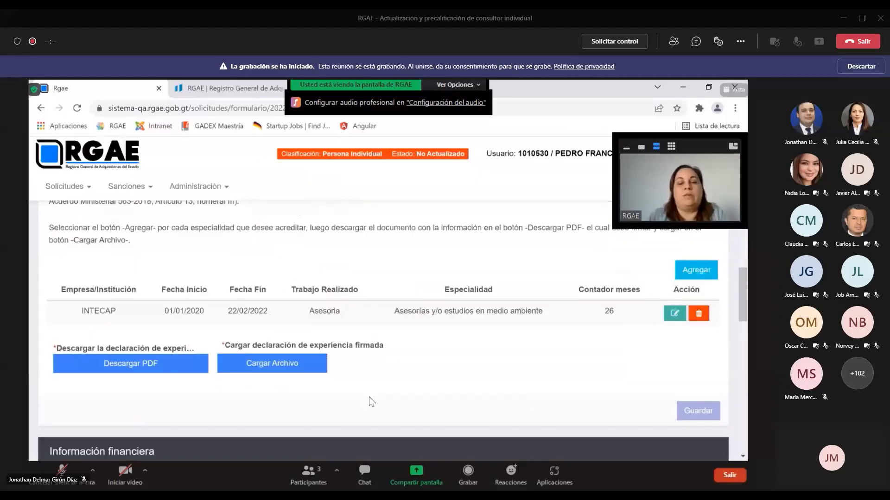
# Generate the experience declaration PDF with Descargar PDF
pyautogui.click(154, 366)
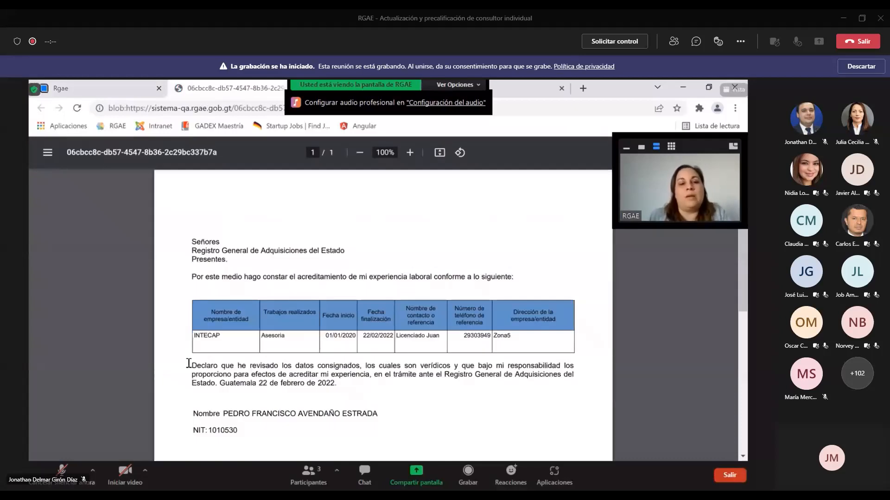
# Scroll through the declaration PDF, highlighting its place, date and signature lines
pyautogui.scroll(-1, 220, 345)
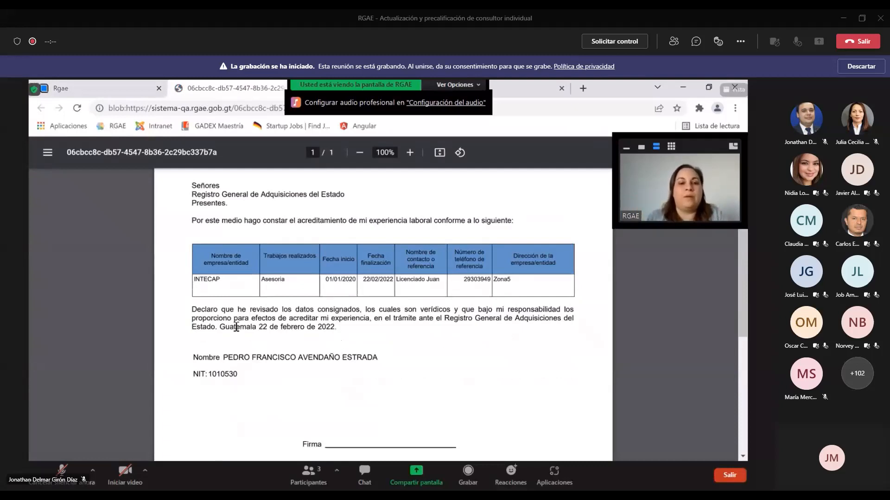
pyautogui.moveTo(225, 327); pyautogui.dragTo(312, 330)
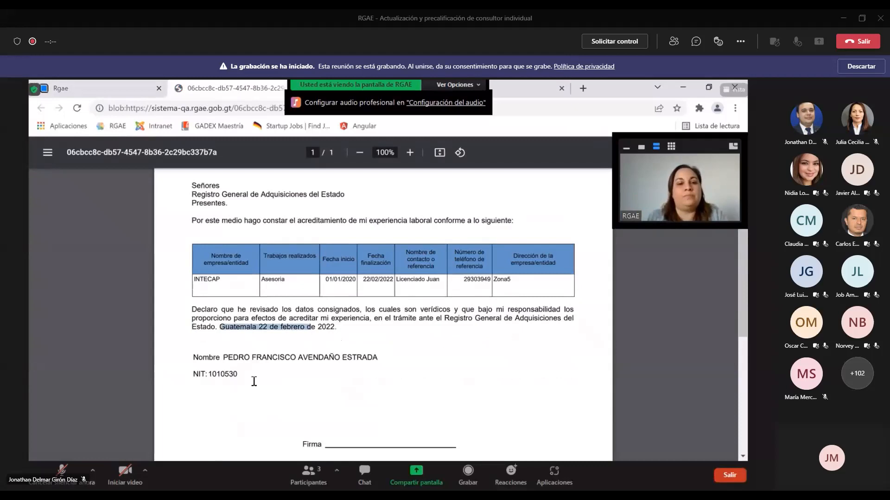
pyautogui.moveTo(224, 357); pyautogui.dragTo(369, 358)
pyautogui.moveTo(206, 375); pyautogui.dragTo(220, 375)
pyautogui.scroll(-1, 320, 354)
pyautogui.scroll(-1, 320, 353)
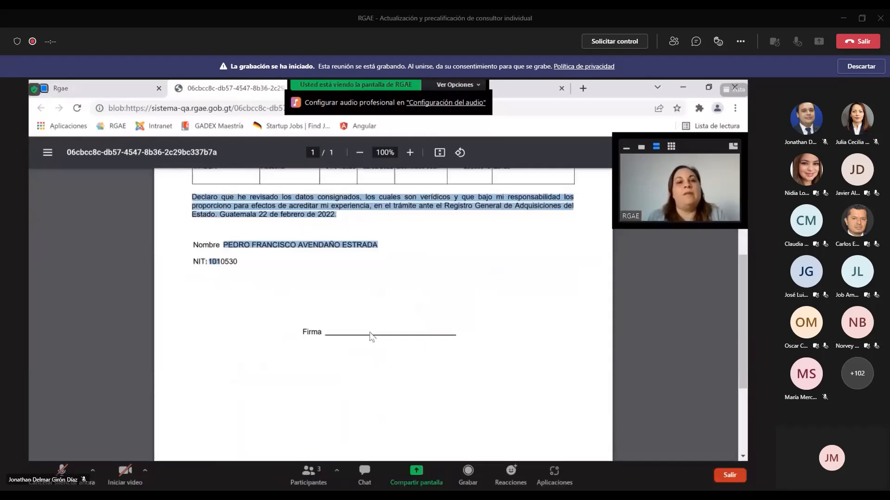
# Upload the signed experience declaration file 'RGAE enero 2022 310122.pdf' on the consultant update form
pyautogui.click(103, 86)
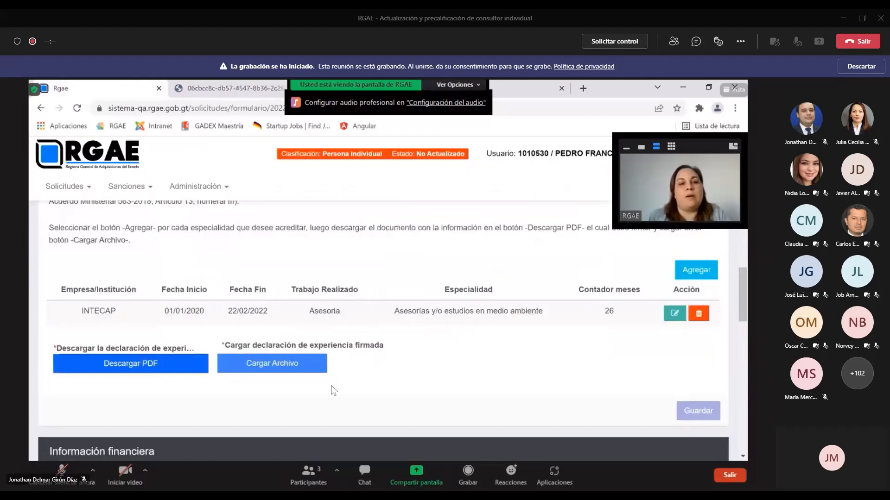
pyautogui.click(310, 364)
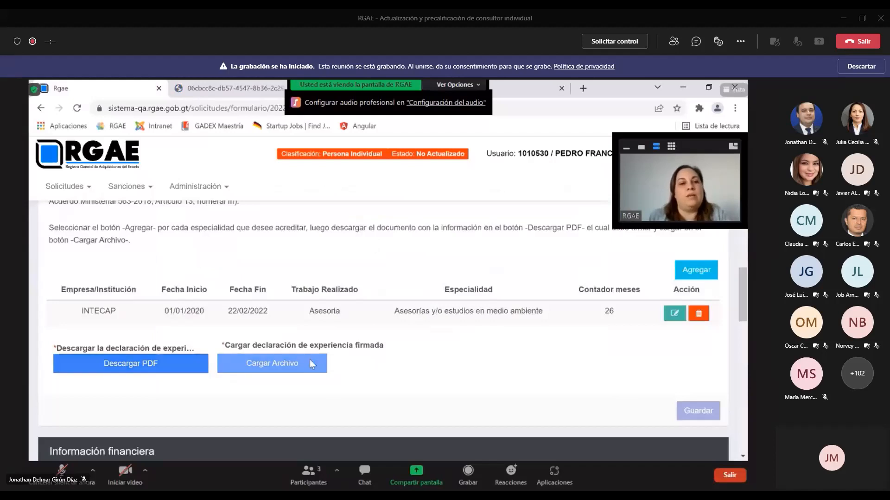
pyautogui.click(193, 183)
pyautogui.click(641, 328)
# Save the experience section and move down to the financial information section
pyautogui.scroll(-1, 570, 350)
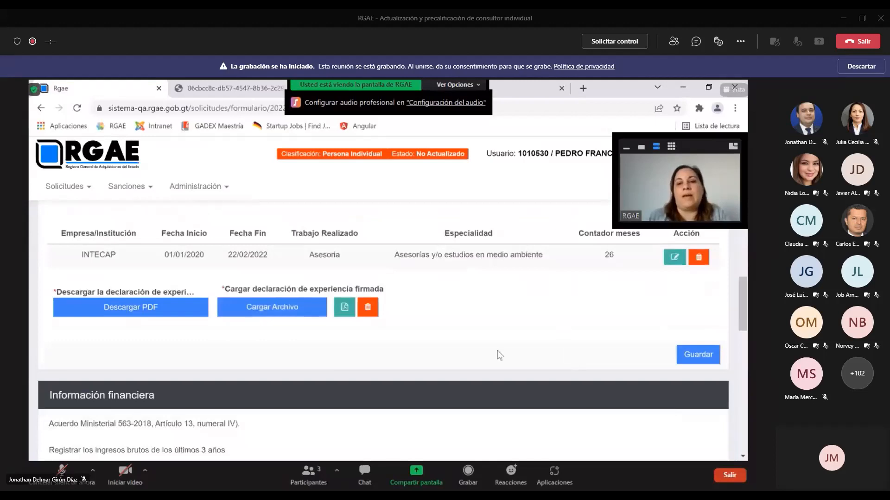
pyautogui.click(693, 360)
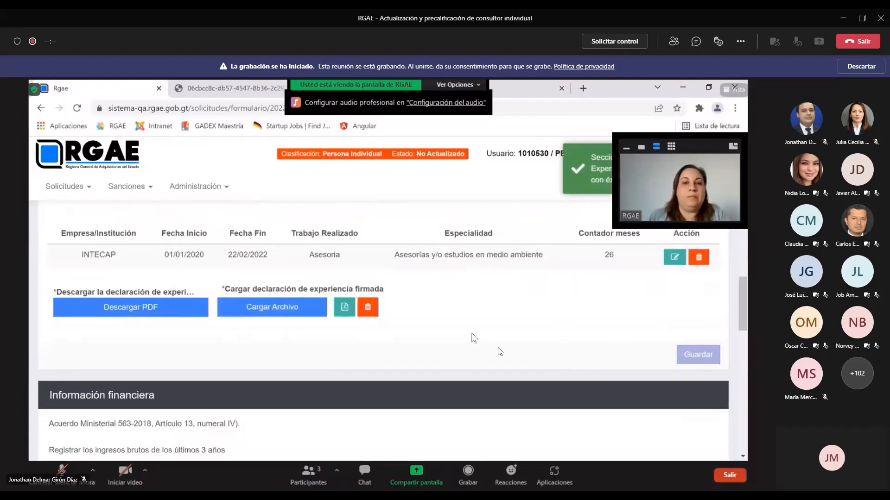
pyautogui.scroll(-3, 473, 338)
pyautogui.click(118, 320)
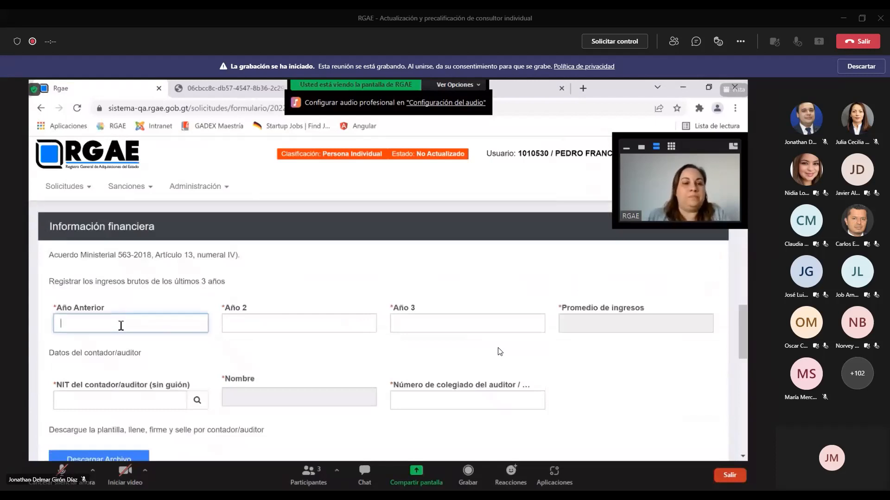
# Enter gross incomes of Q0, Q9,000 and Q0 for the past three years, confirming the Q3,000 average
pyautogui.moveTo(48, 282); pyautogui.dragTo(234, 287)
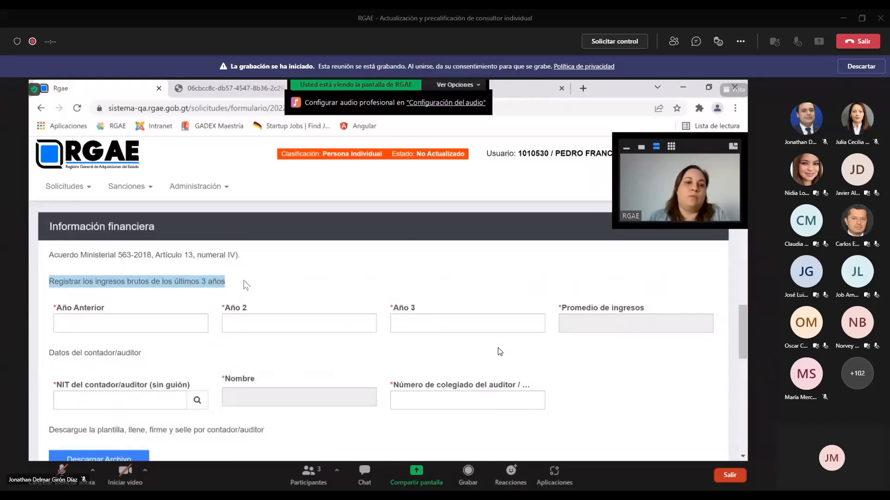
pyautogui.click(142, 323)
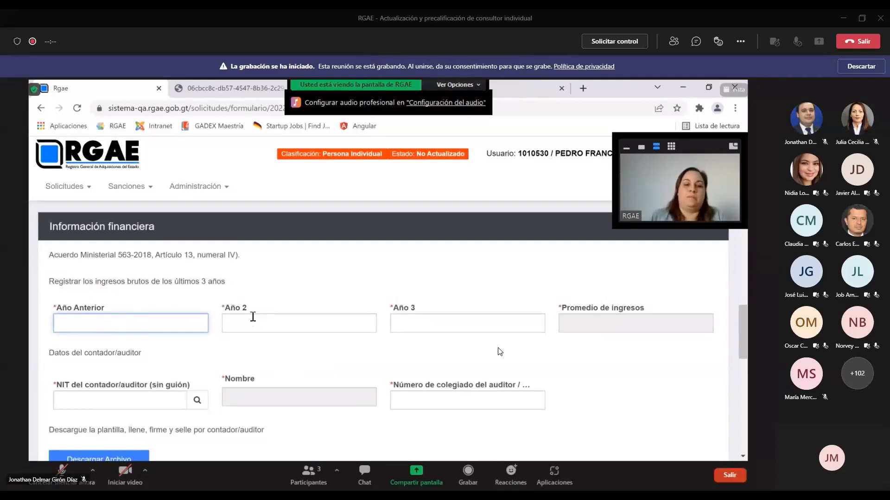
pyautogui.write('0')
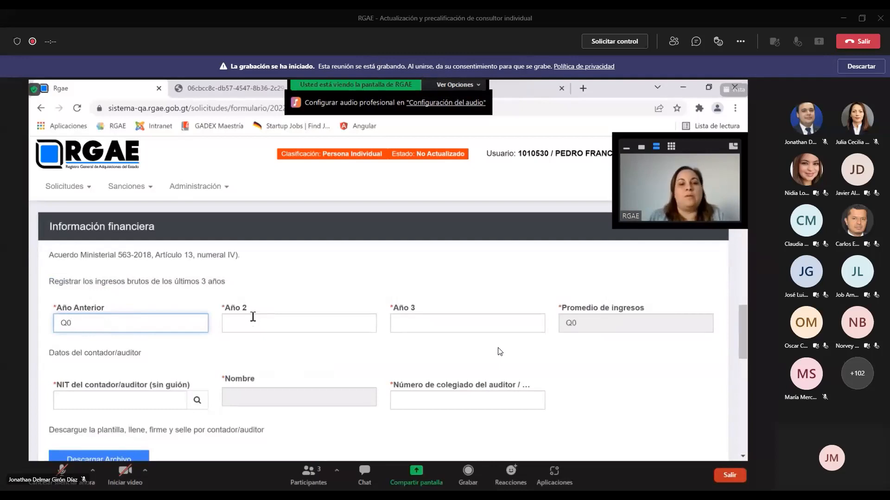
pyautogui.click(257, 326)
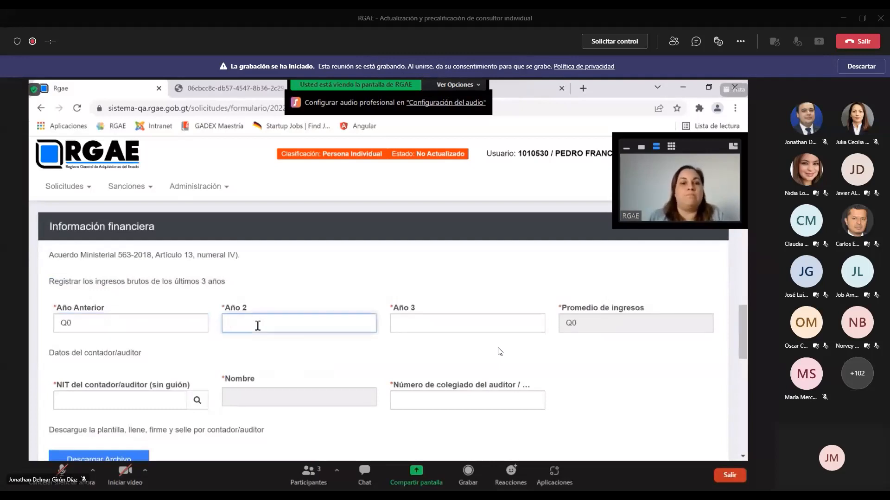
pyautogui.write('9000')
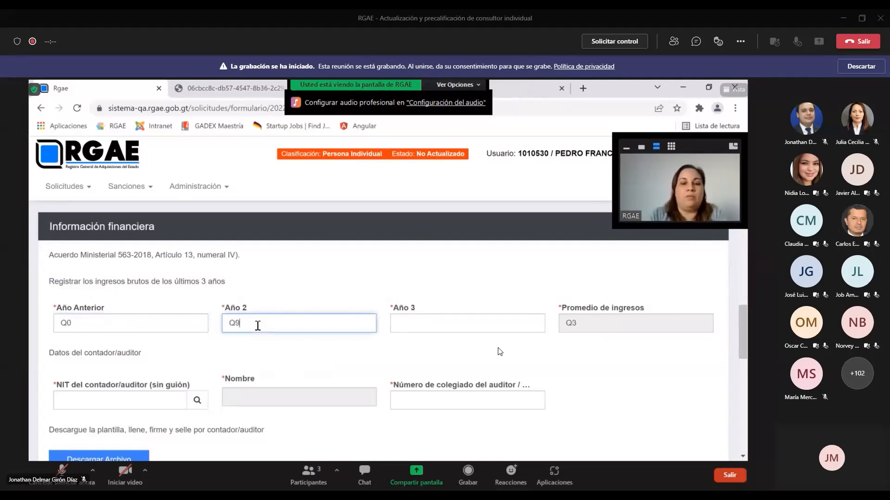
pyautogui.click(430, 322)
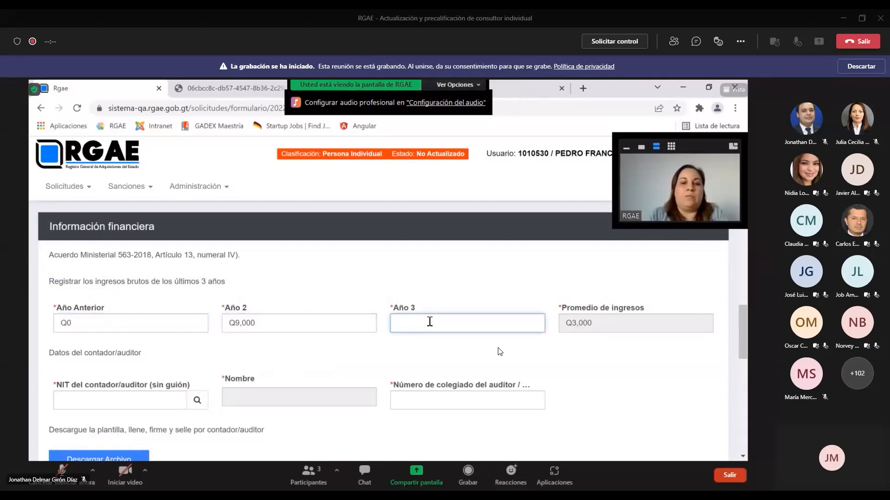
pyautogui.write('0')
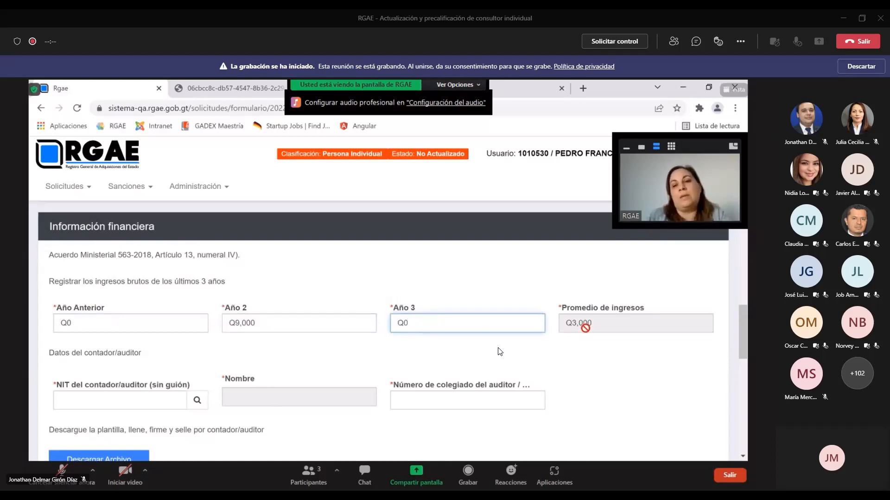
pyautogui.moveTo(586, 327)
pyautogui.mouseDown()
pyautogui.moveTo(567, 329)
pyautogui.moveTo(581, 325)
pyautogui.mouseUp()
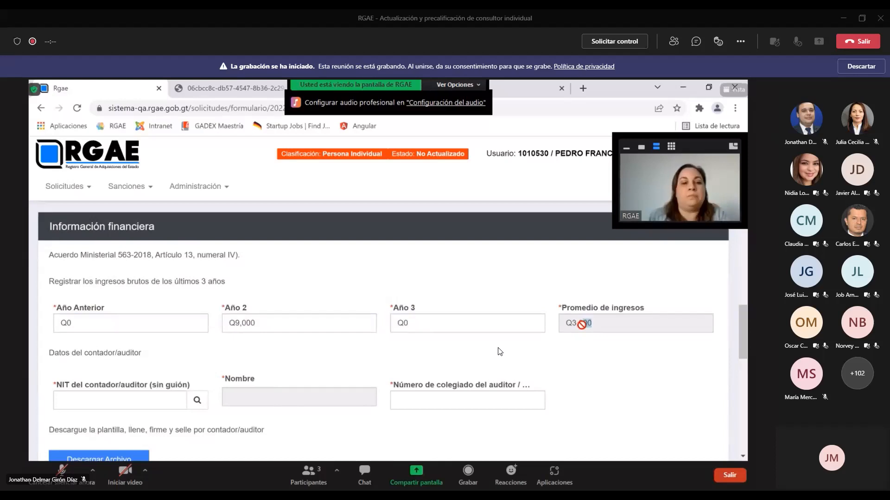
pyautogui.scroll(-1, 581, 325)
pyautogui.click(143, 348)
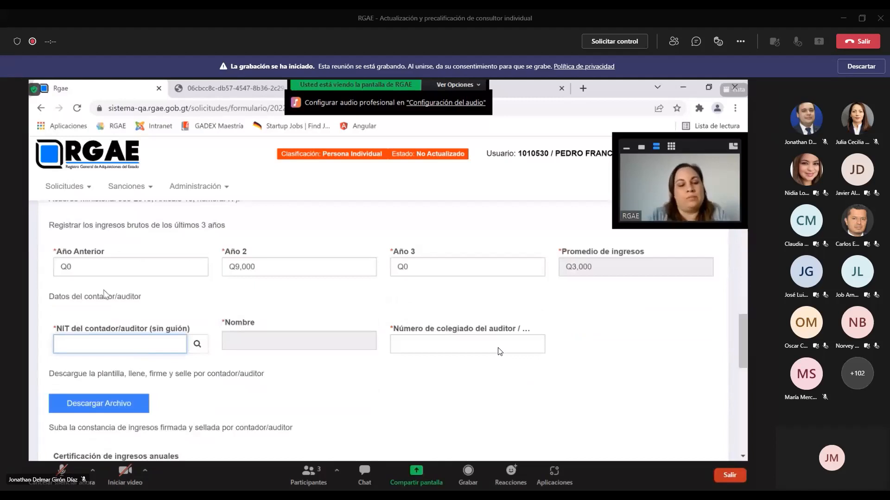
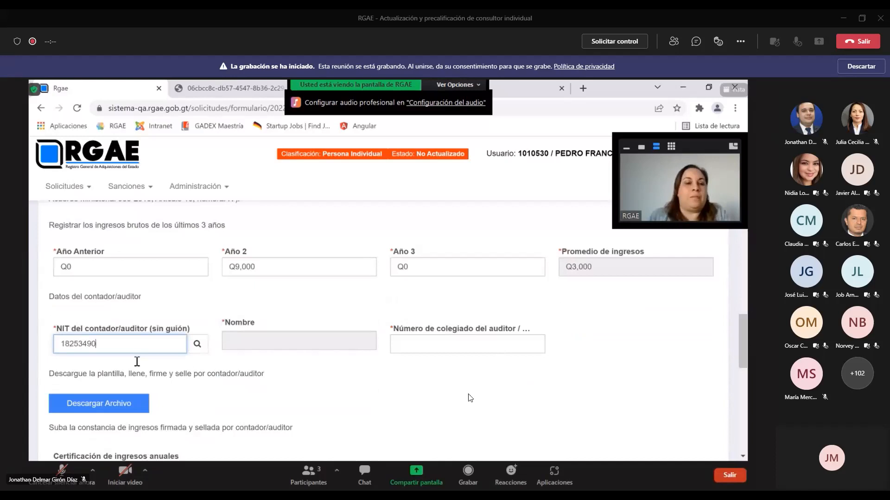
# Enter the auditor's tax ID in the auditor NIT field and search it to fetch the name
pyautogui.click(198, 345)
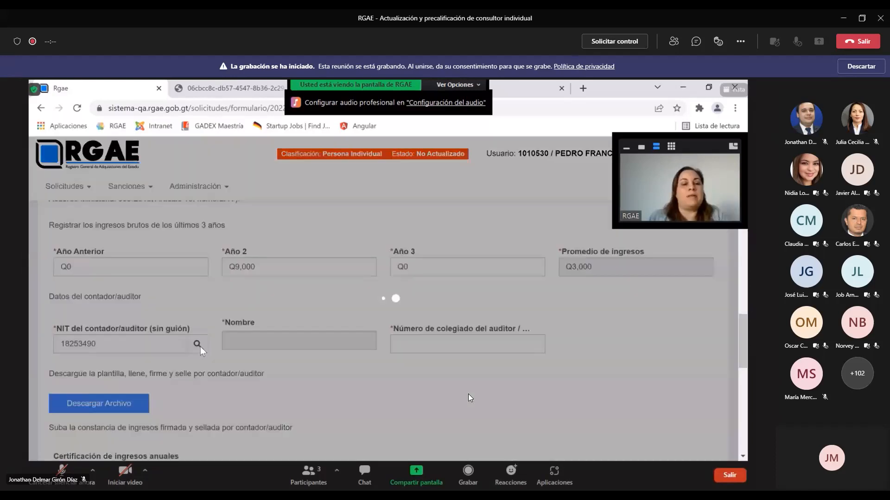
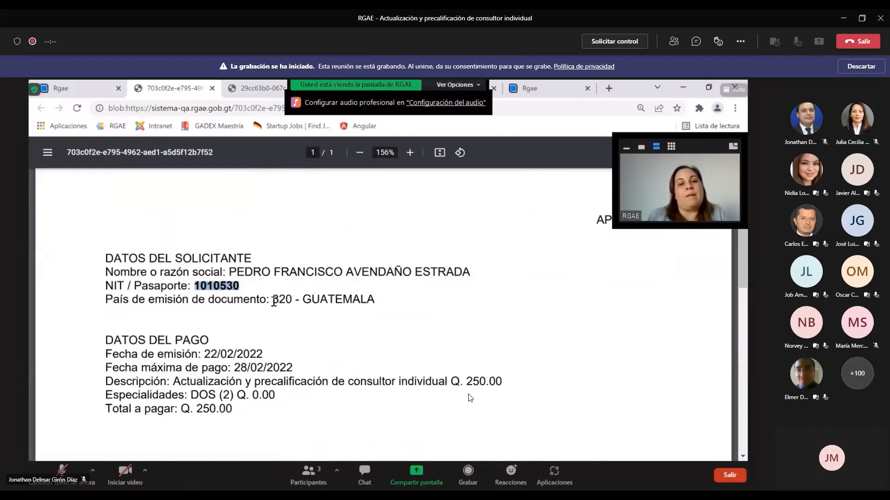
# Highlight the 320 country code on the form, then return to Mis solicitudes and highlight the 'Pago de Arancel' status
pyautogui.moveTo(270, 300); pyautogui.dragTo(293, 306)
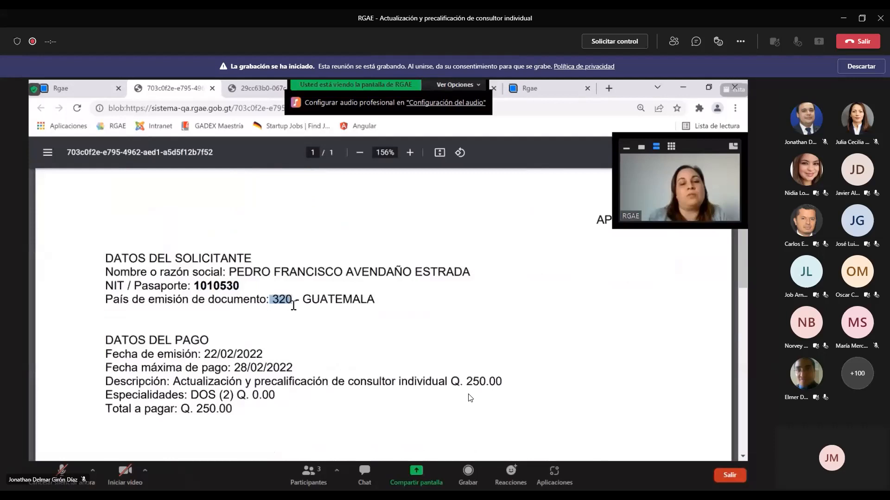
pyautogui.scroll(-1, 293, 306)
pyautogui.moveTo(194, 353); pyautogui.dragTo(233, 352)
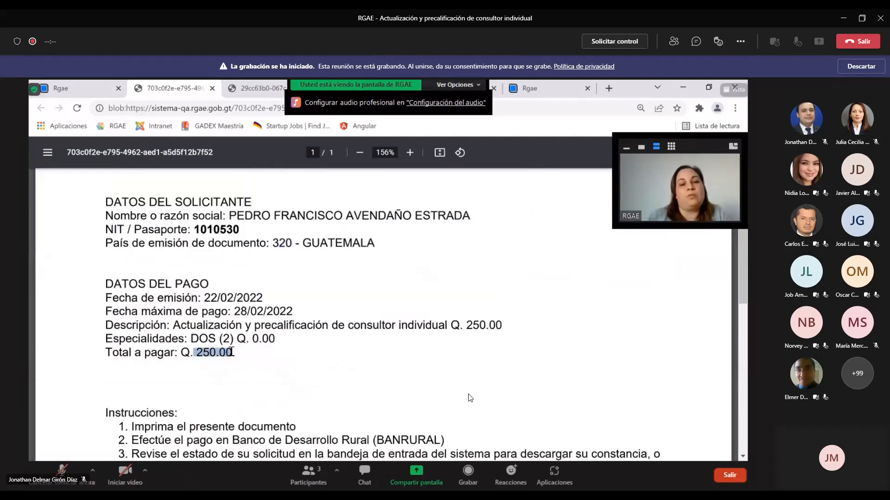
pyautogui.scroll(-1, 370, 347)
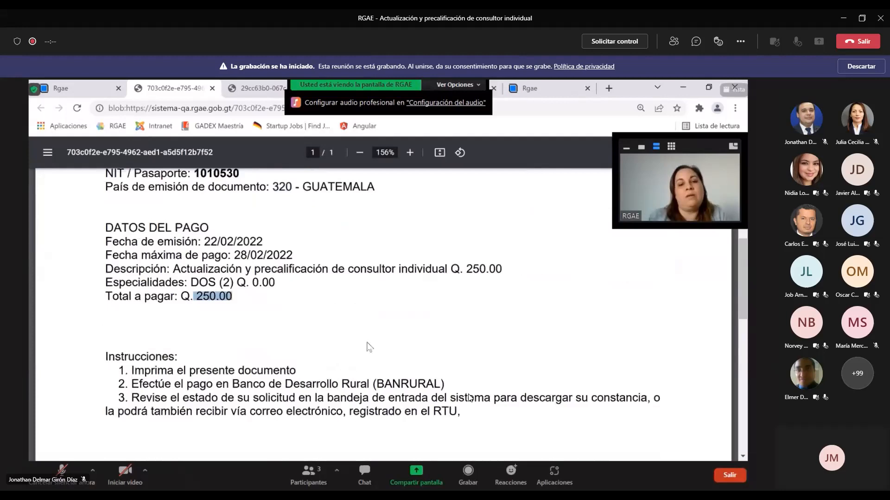
pyautogui.scroll(2, 369, 348)
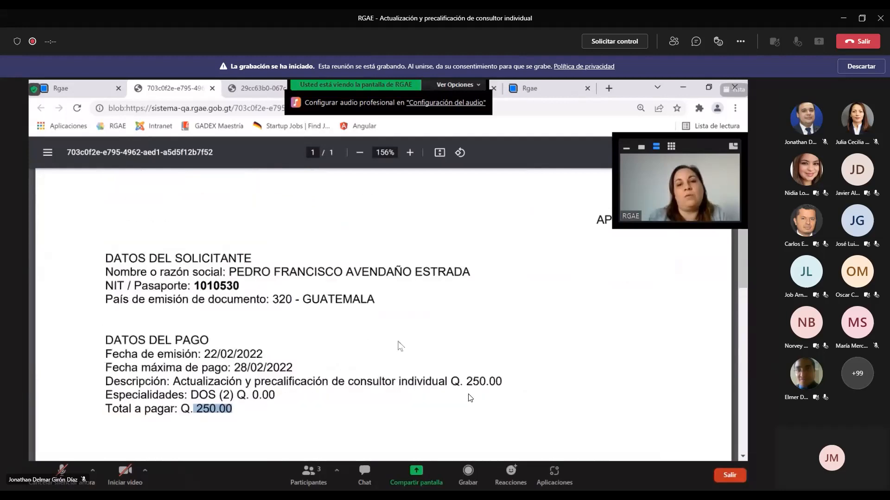
pyautogui.scroll(-2, 401, 347)
pyautogui.moveTo(132, 384); pyautogui.dragTo(449, 377)
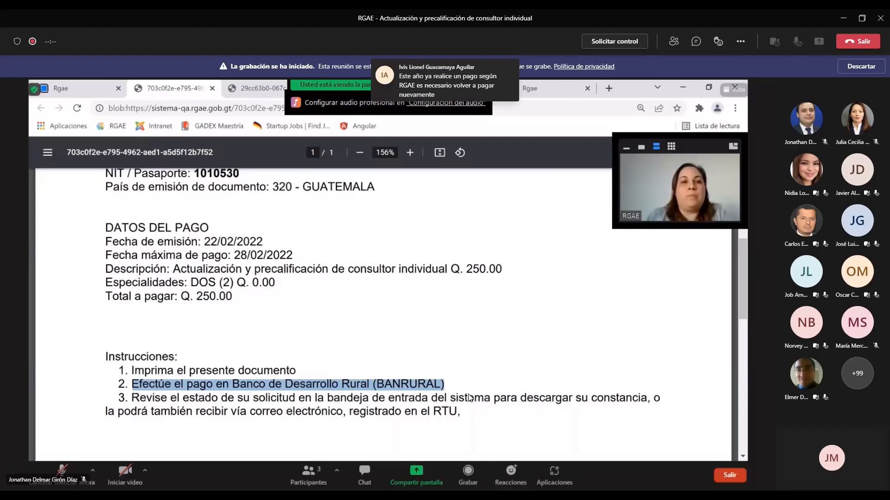
pyautogui.click(60, 88)
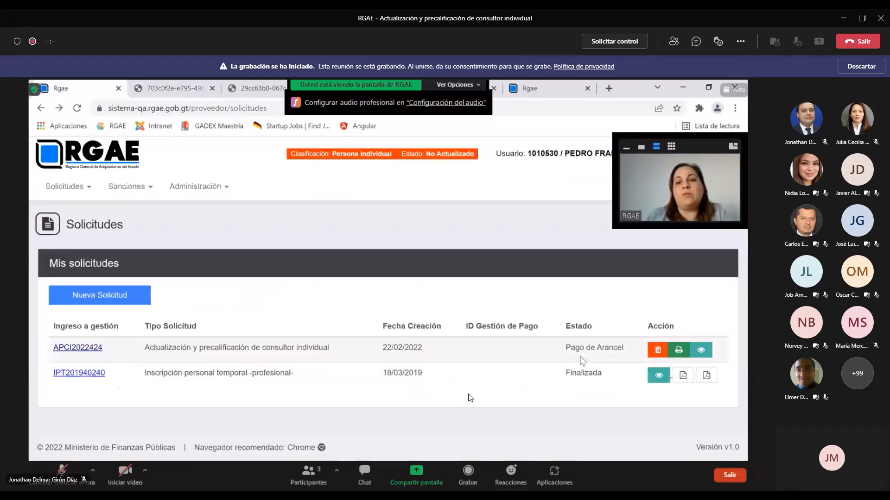
pyautogui.moveTo(565, 349); pyautogui.dragTo(628, 355)
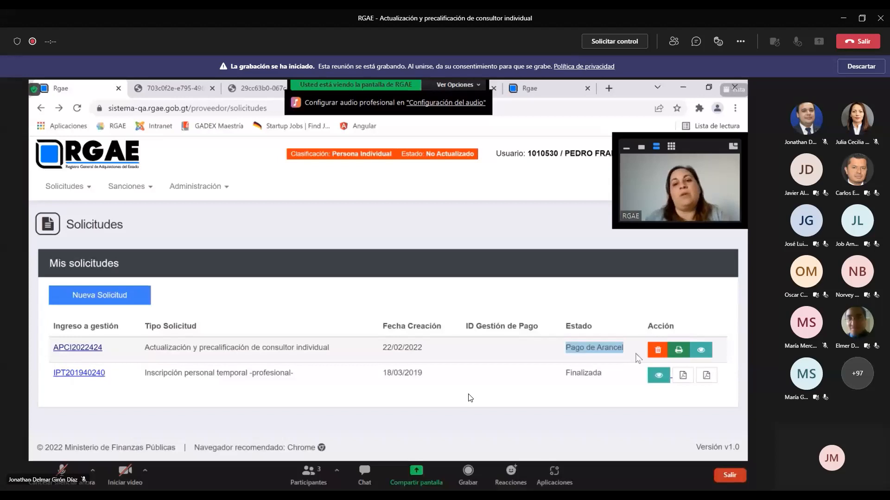
# Clear the highlight from the request's 'Pago de Arancel' status
pyautogui.click(573, 348)
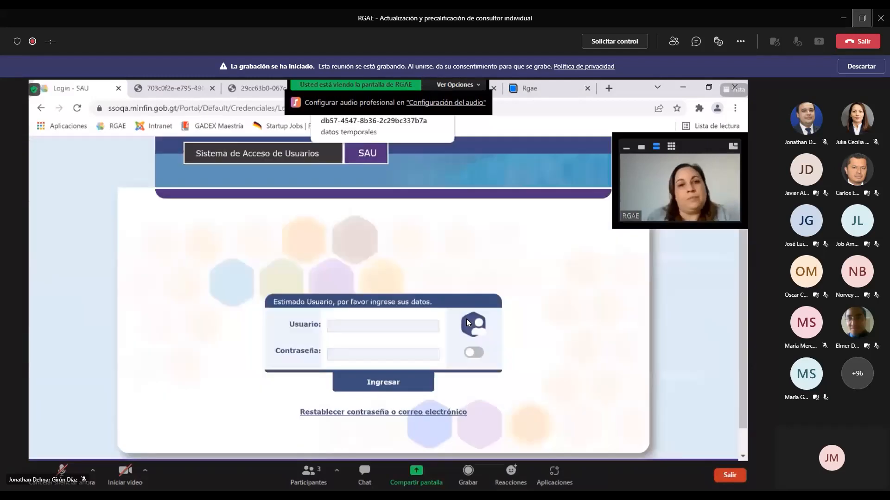
# Select the SAU Usuario field to begin signing in with the other account
pyautogui.click(382, 323)
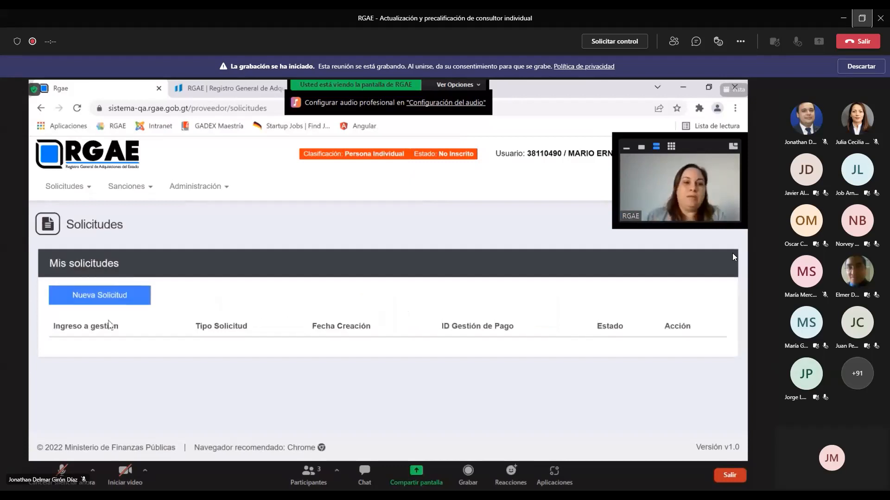
# Start a new request from the Mis solicitudes page with Nueva Solicitud
pyautogui.click(124, 305)
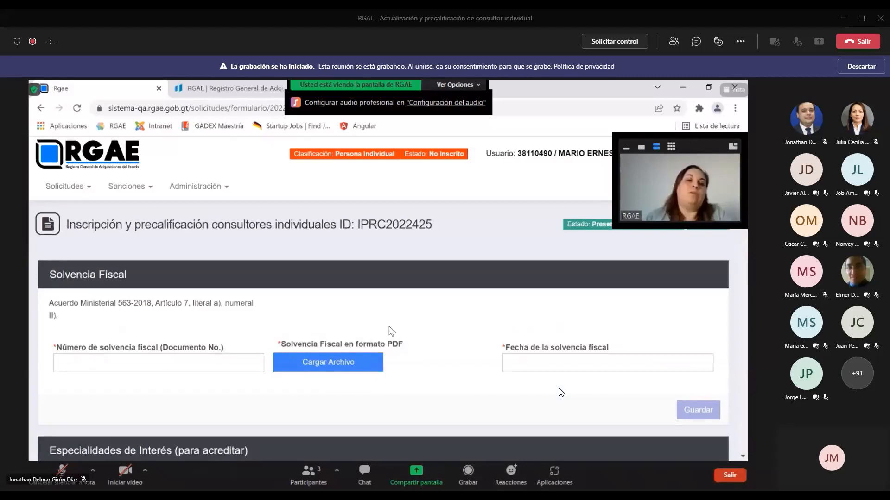
# Scroll the form past Especialidades, Acreditamiento and Información financiera down to Declaración Jurada
pyautogui.scroll(-3, 391, 330)
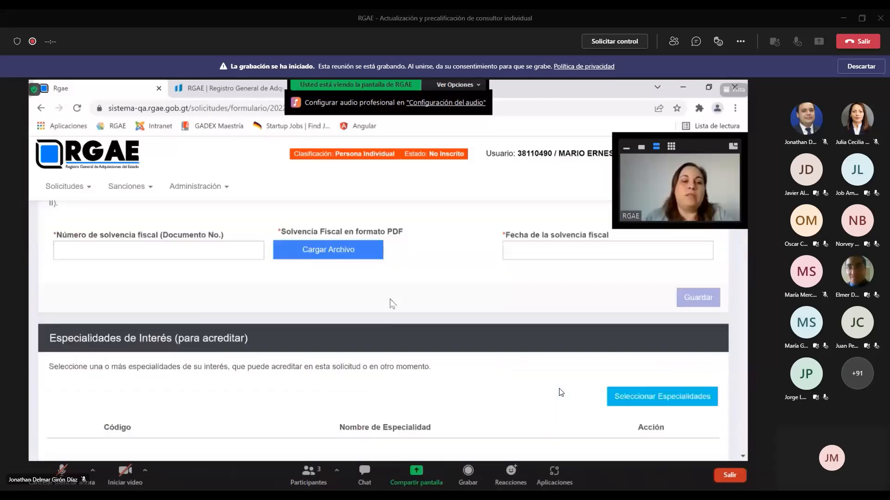
pyautogui.scroll(2, 390, 300)
pyautogui.scroll(-3, 390, 300)
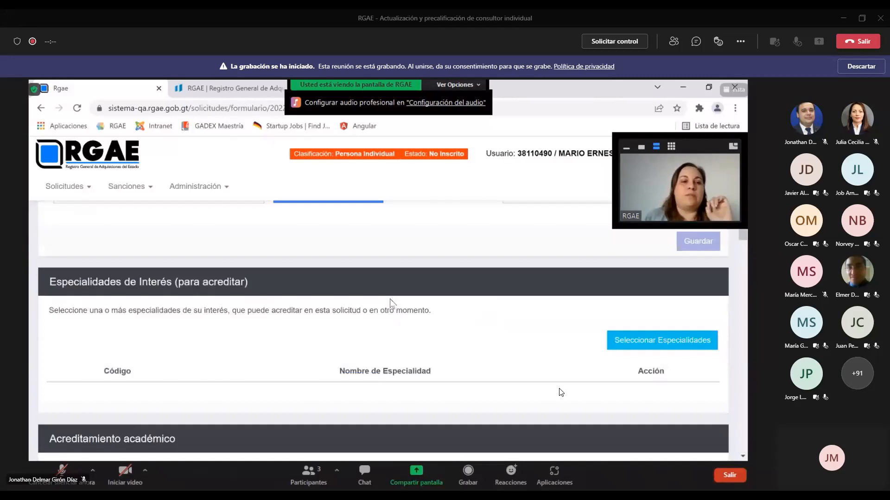
pyautogui.scroll(-3, 390, 304)
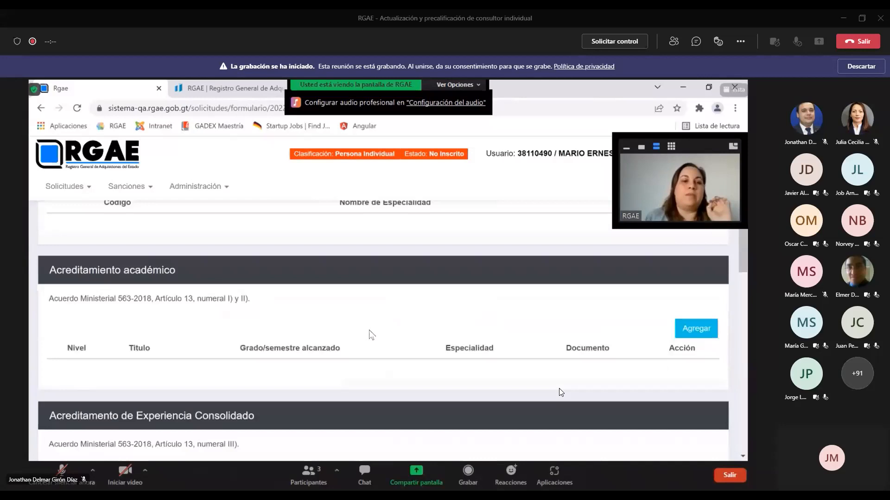
pyautogui.scroll(-6, 371, 335)
pyautogui.scroll(-1, 371, 335)
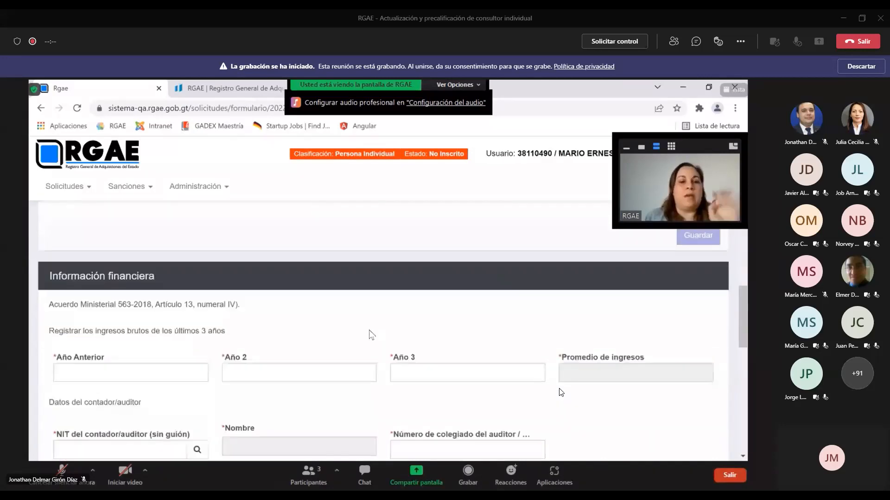
pyautogui.scroll(-6, 371, 334)
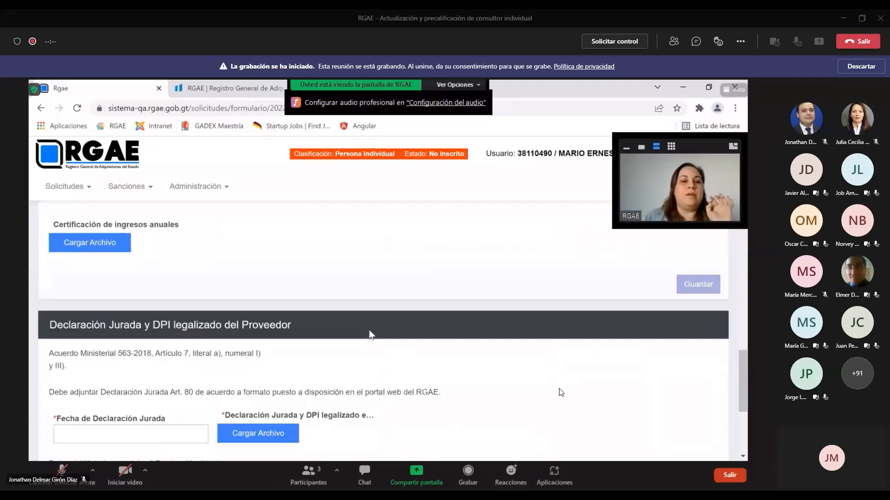
pyautogui.scroll(-2, 372, 335)
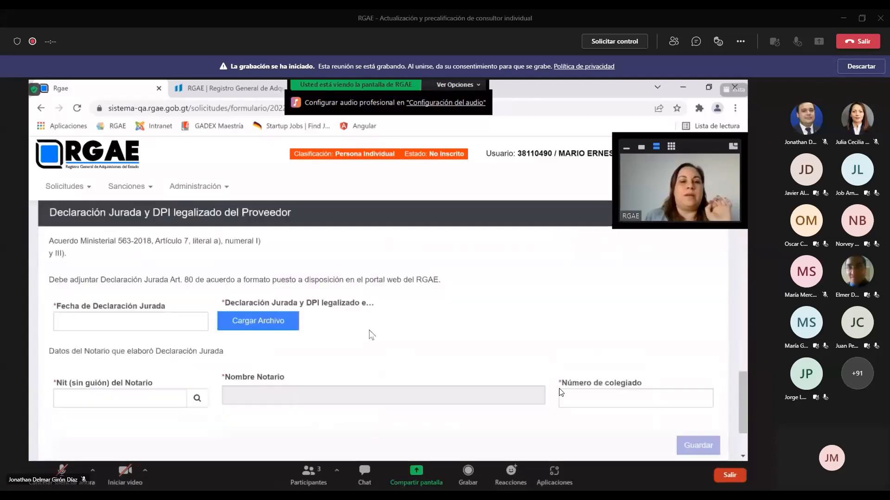
pyautogui.scroll(-1, 371, 335)
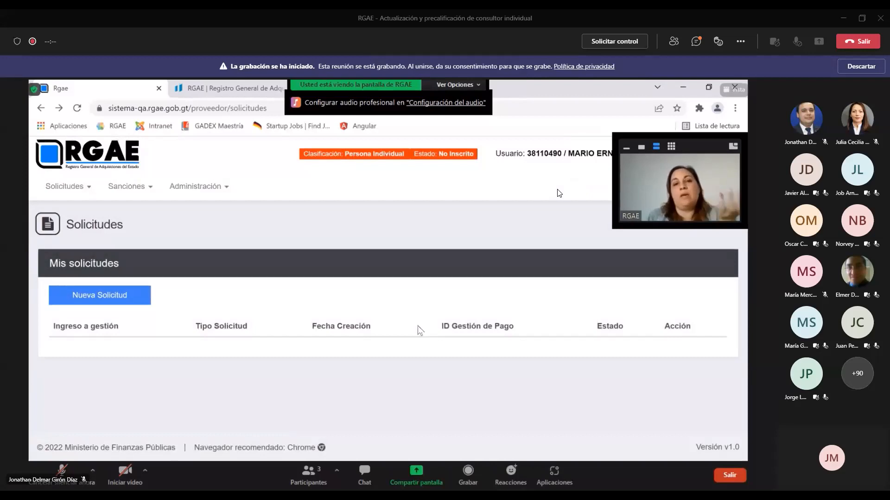
# Look through the new-request type choices, then close them without creating a request
pyautogui.click(142, 304)
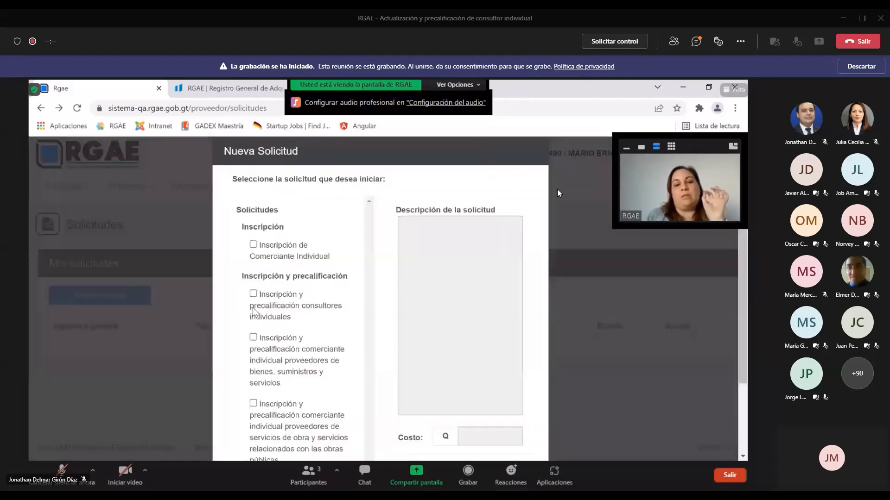
pyautogui.scroll(-1, 407, 354)
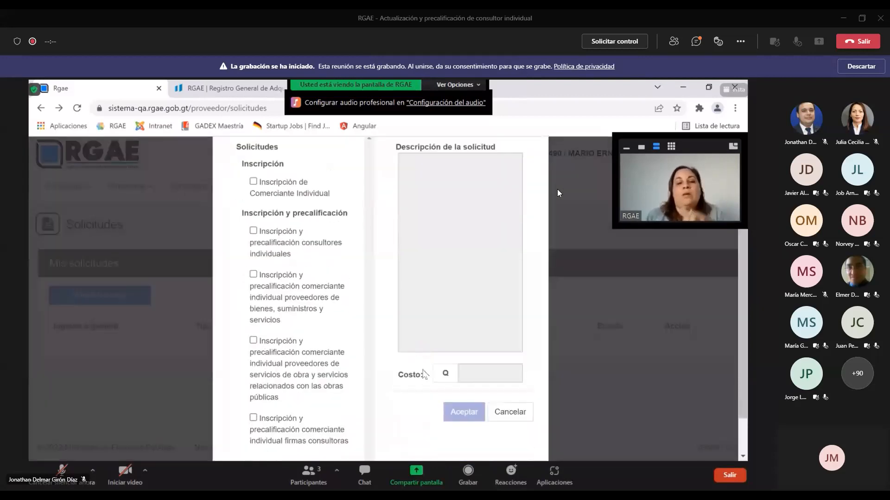
pyautogui.click(514, 417)
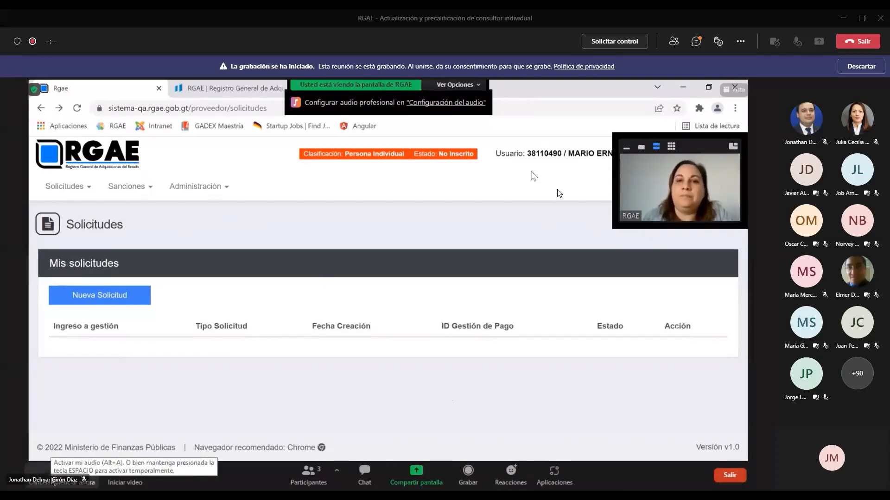
# Unmute the Zoom microphone to speak in the meeting
pyautogui.click(44, 470)
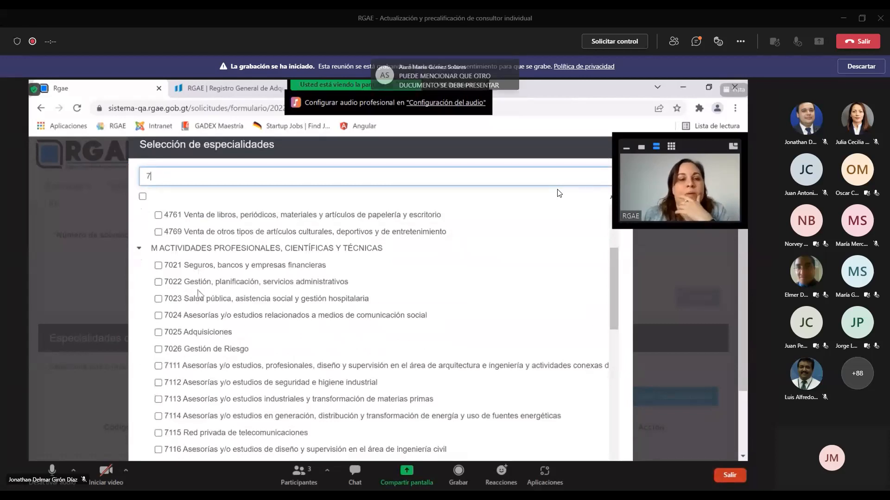
# Check specialty 7499 Otras actividades profesionales, científicas y técnicas in the filtered list
pyautogui.scroll(-2, 200, 278)
pyautogui.scroll(-2, 200, 297)
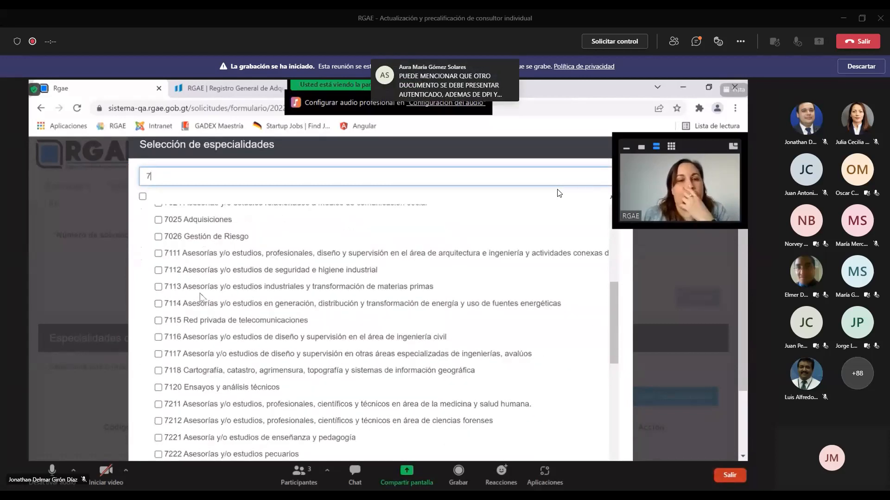
pyautogui.scroll(-2, 200, 296)
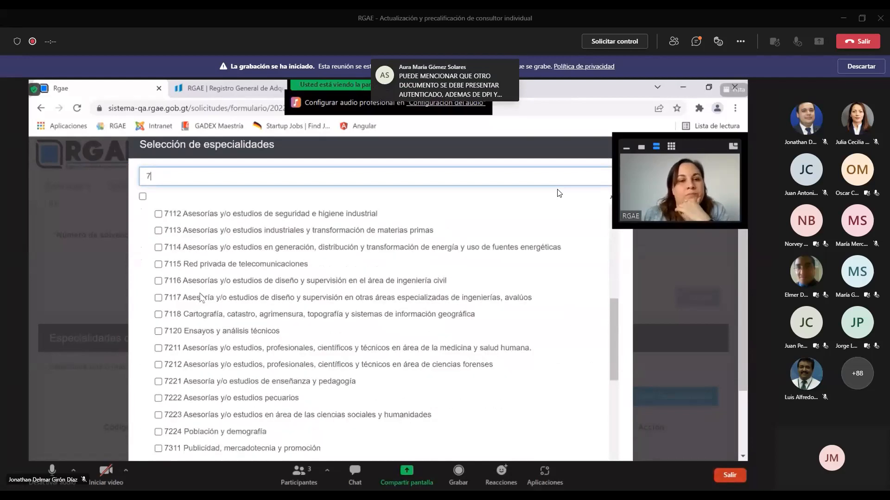
pyautogui.scroll(-2, 201, 296)
pyautogui.scroll(-2, 200, 297)
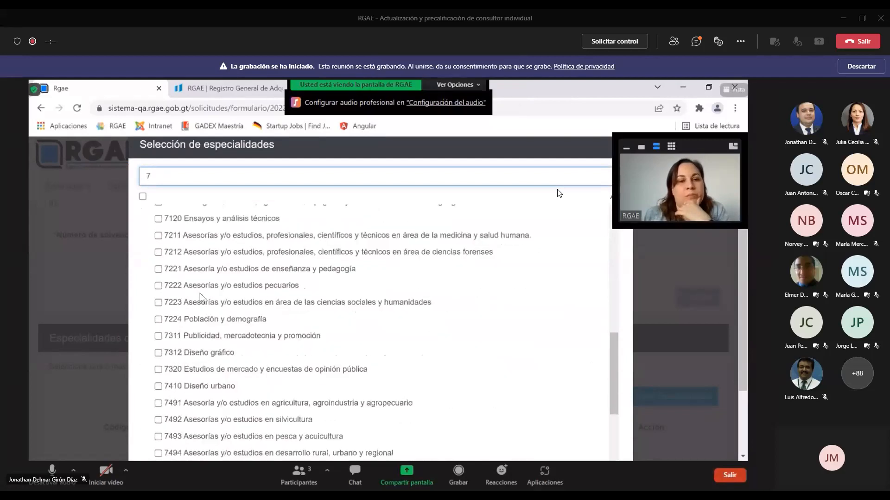
pyautogui.scroll(-6, 200, 296)
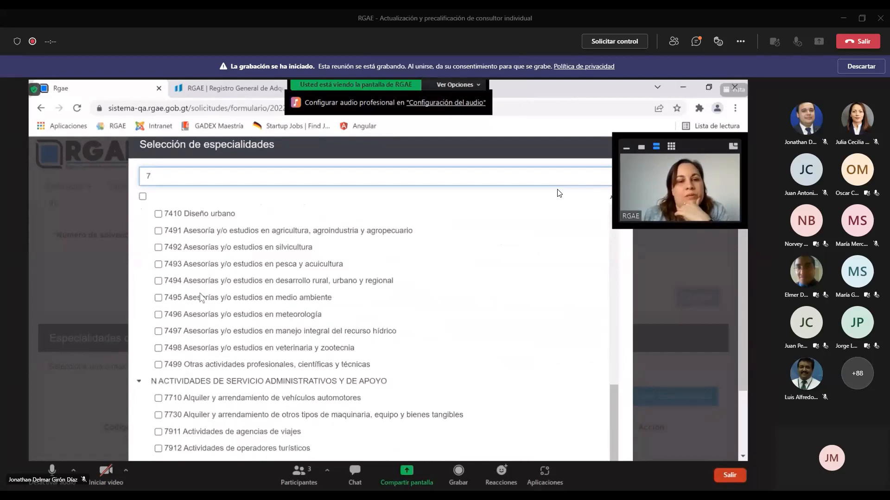
pyautogui.click(158, 365)
pyautogui.scroll(-2, 250, 352)
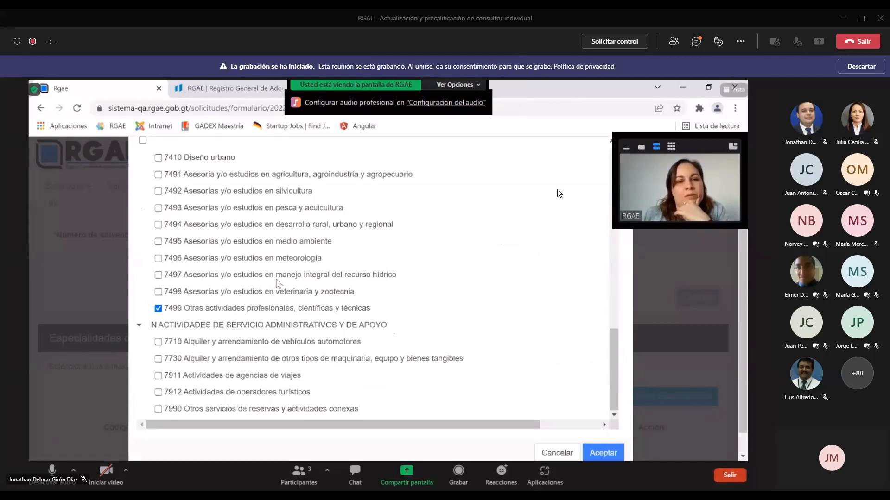
pyautogui.scroll(2, 277, 283)
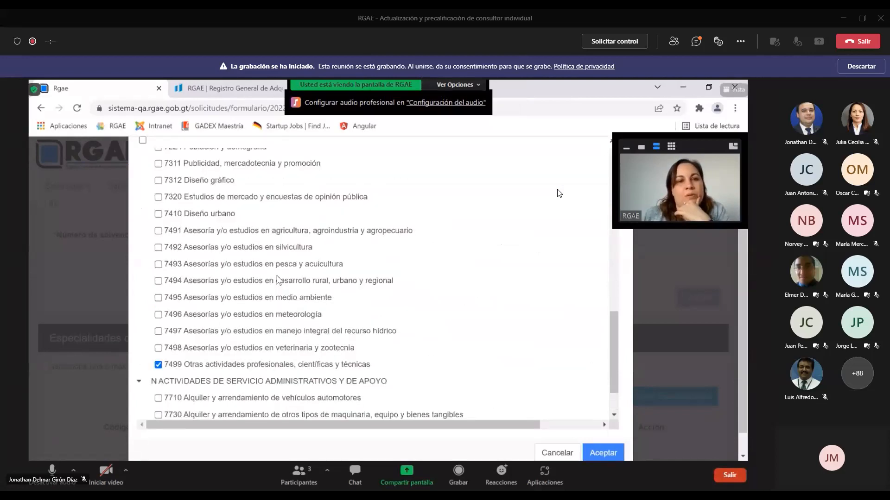
pyautogui.scroll(4, 277, 280)
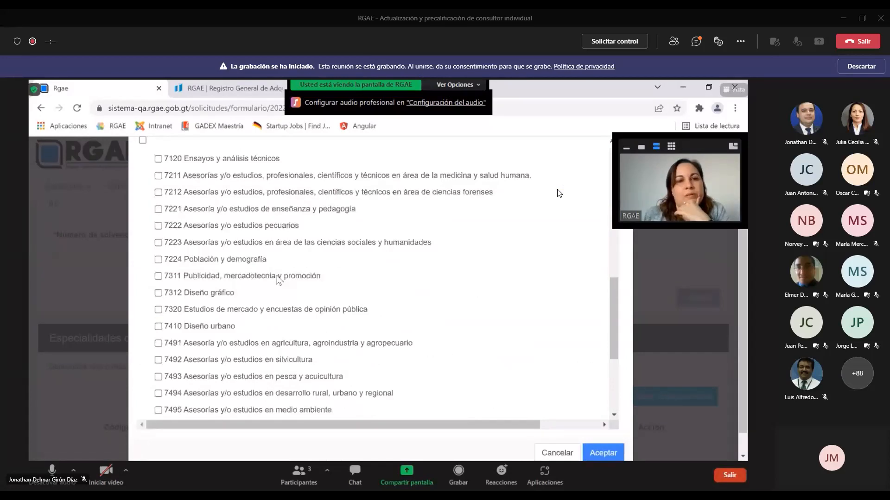